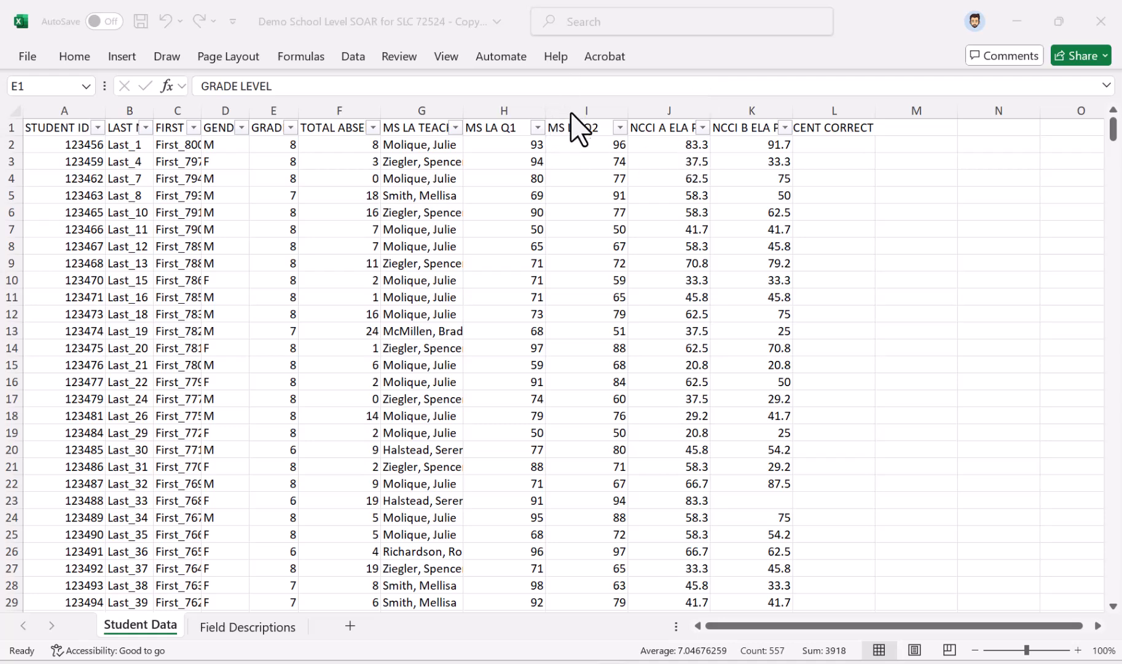
# Highlight cells in the MS LA Q2 column greater than 85 with Green Fill with Dark Green Text
pyautogui.hotkey('ctrl', 'space')
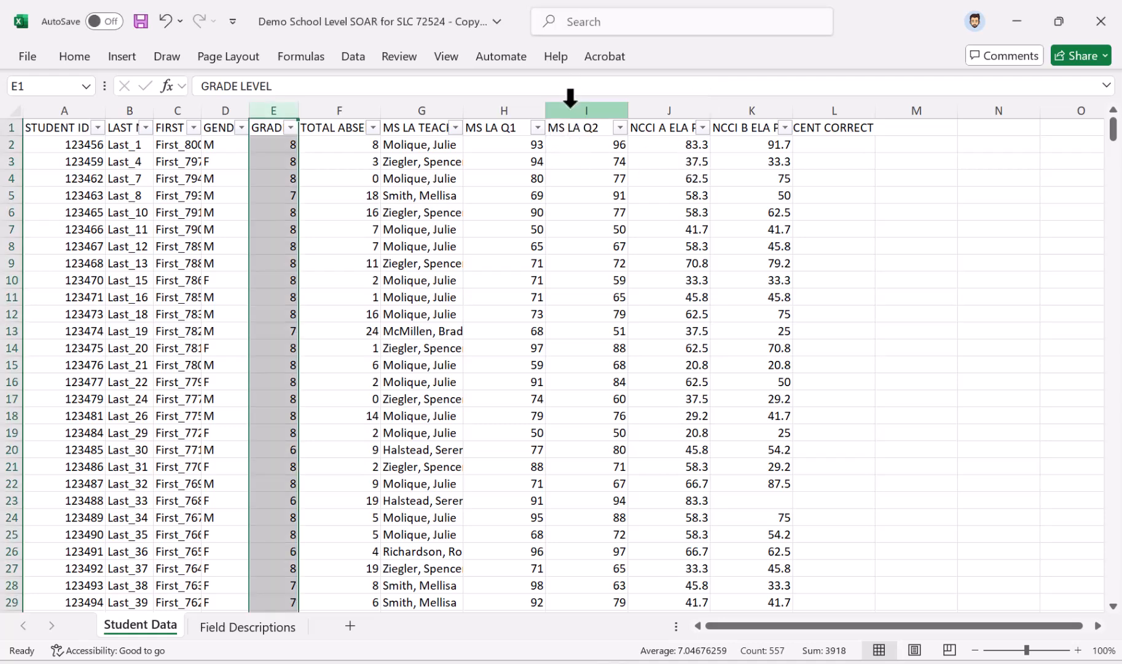
pyautogui.click(575, 109)
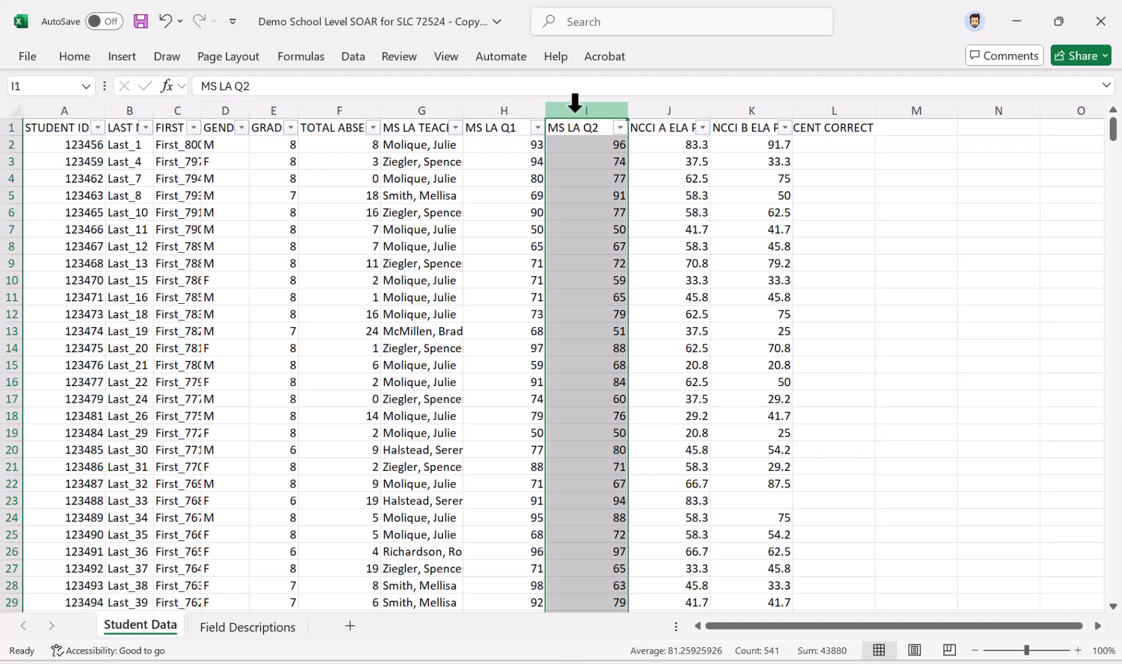
pyautogui.click(66, 56)
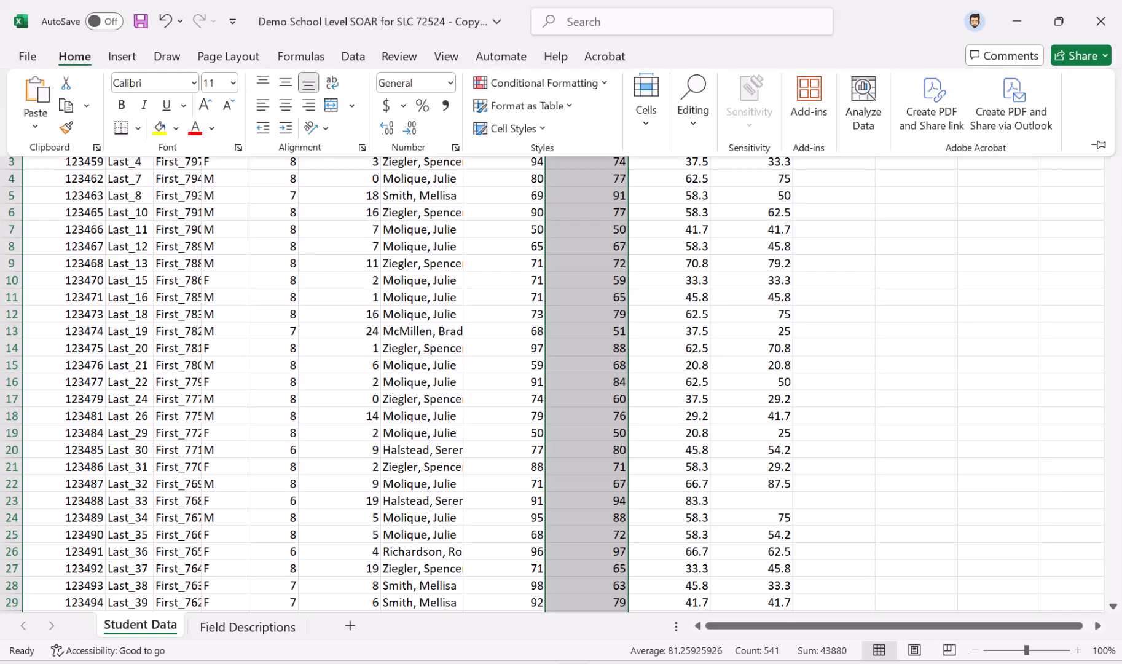
pyautogui.click(604, 86)
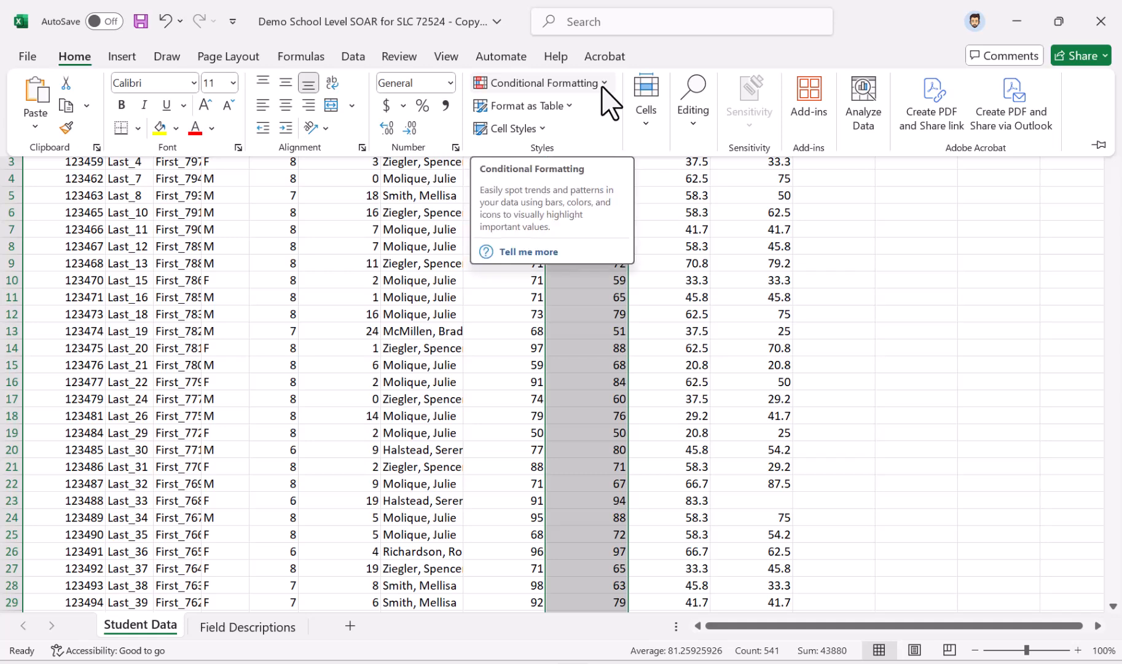
pyautogui.click(602, 86)
pyautogui.moveTo(608, 116)
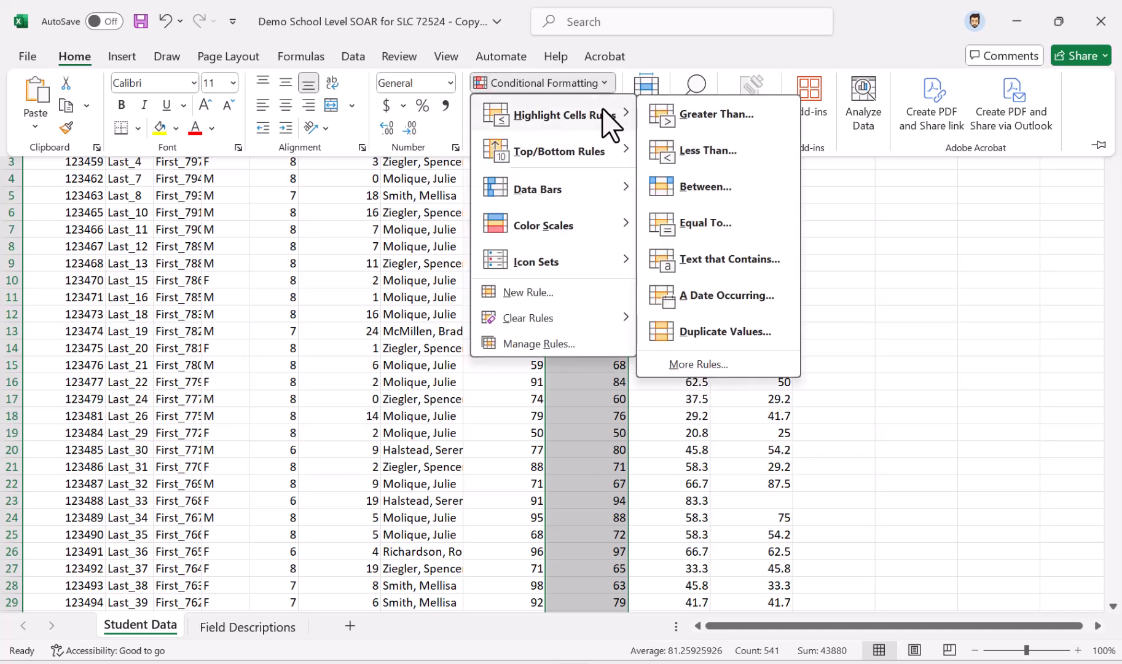
pyautogui.click(728, 117)
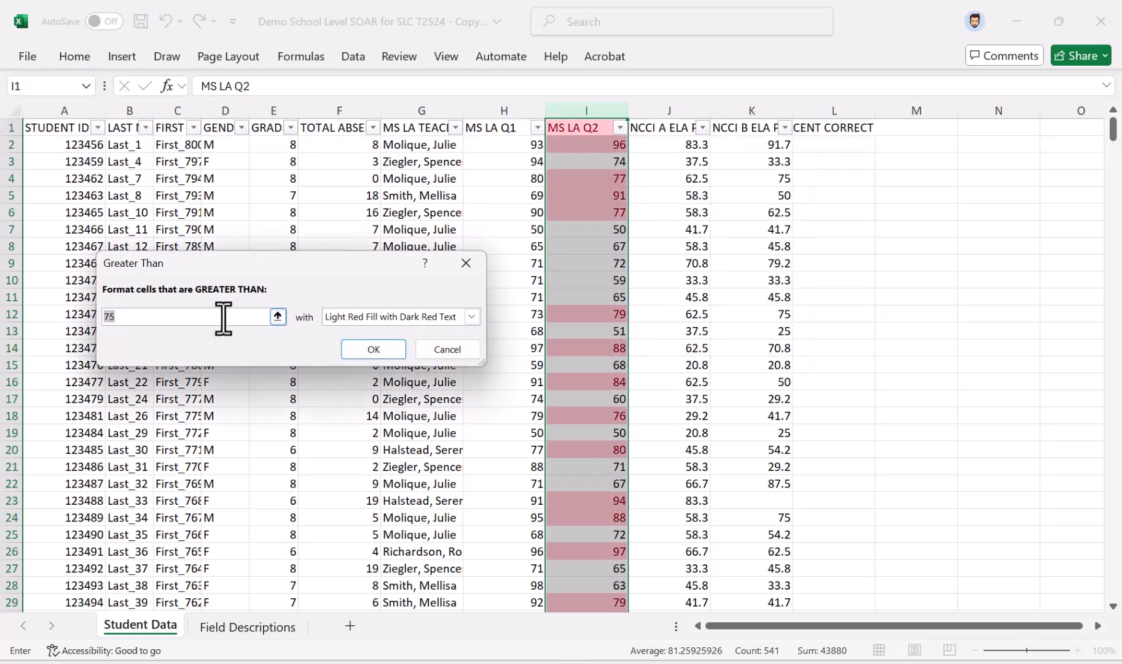
pyautogui.write('85')
pyautogui.click(354, 317)
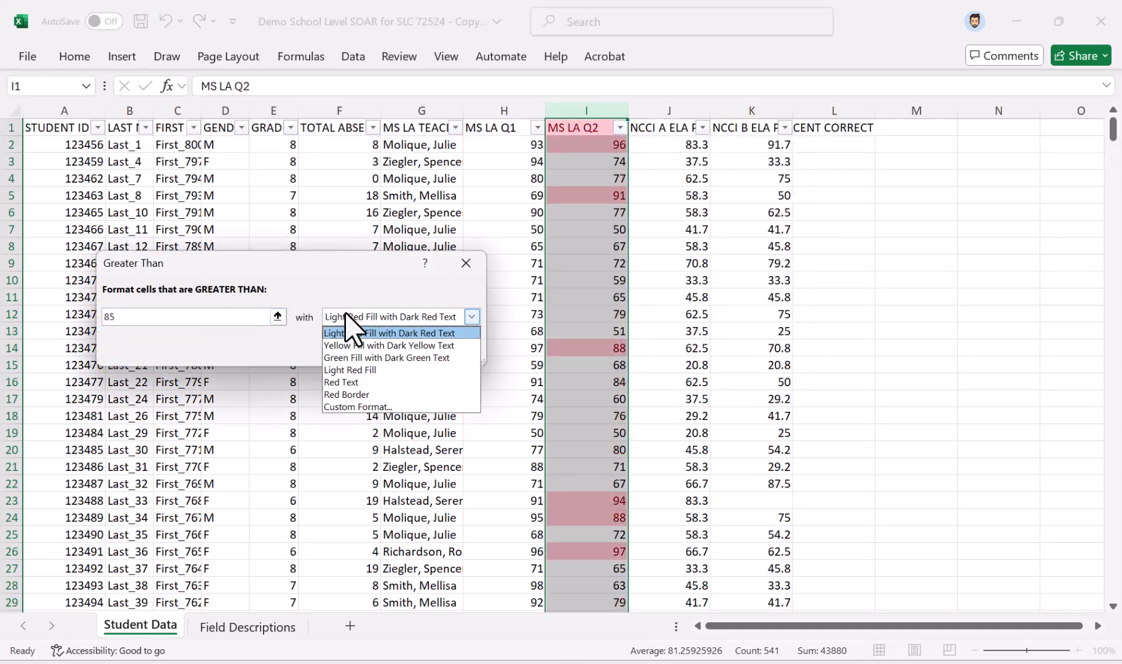
pyautogui.click(363, 358)
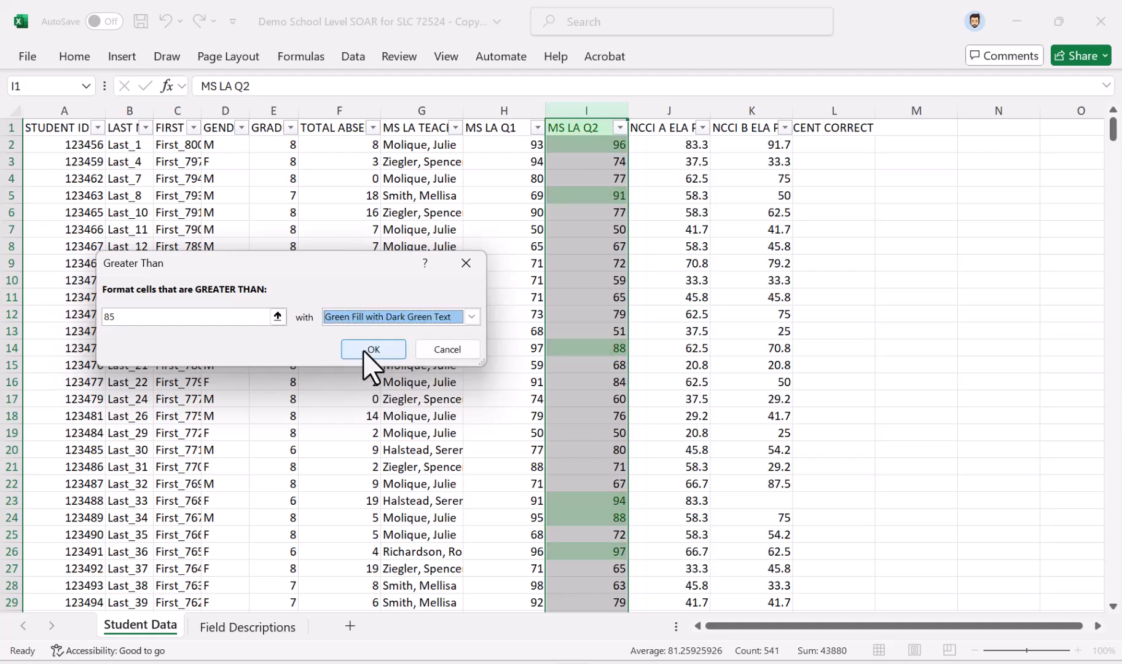
pyautogui.click(363, 350)
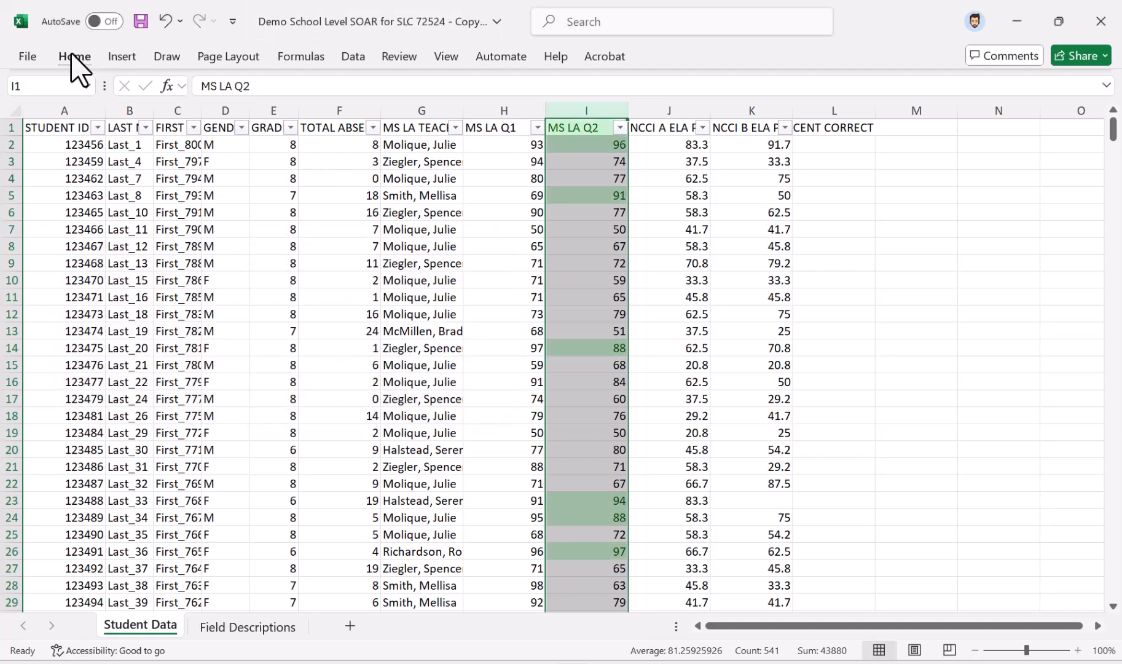
pyautogui.click(72, 56)
pyautogui.click(589, 85)
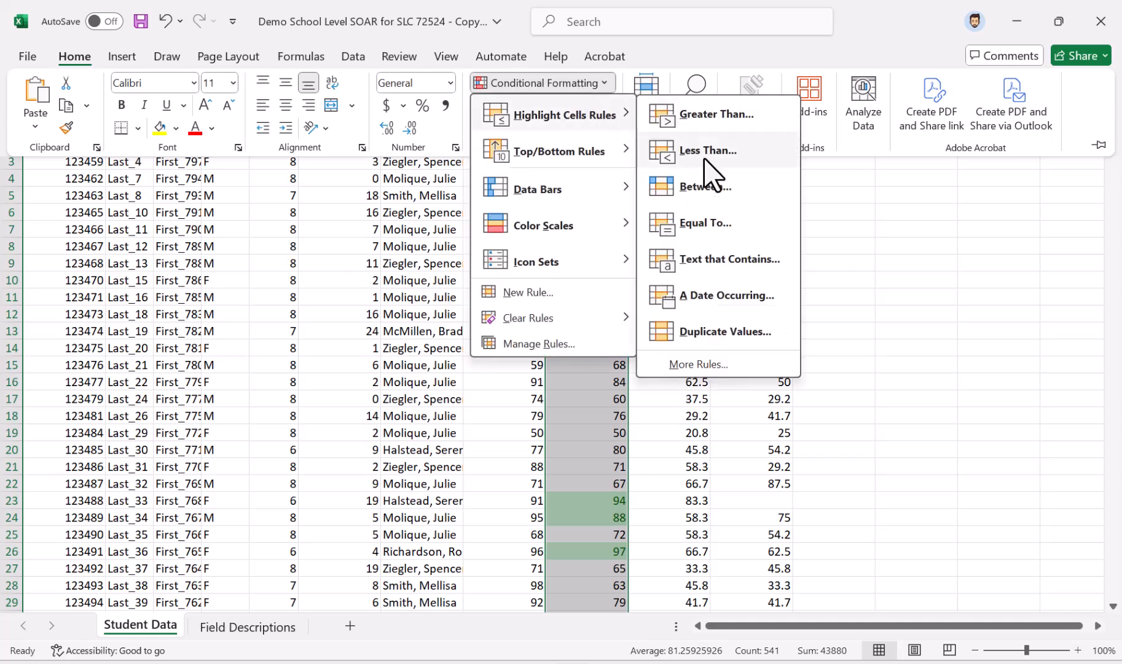
pyautogui.click(705, 158)
pyautogui.click(702, 162)
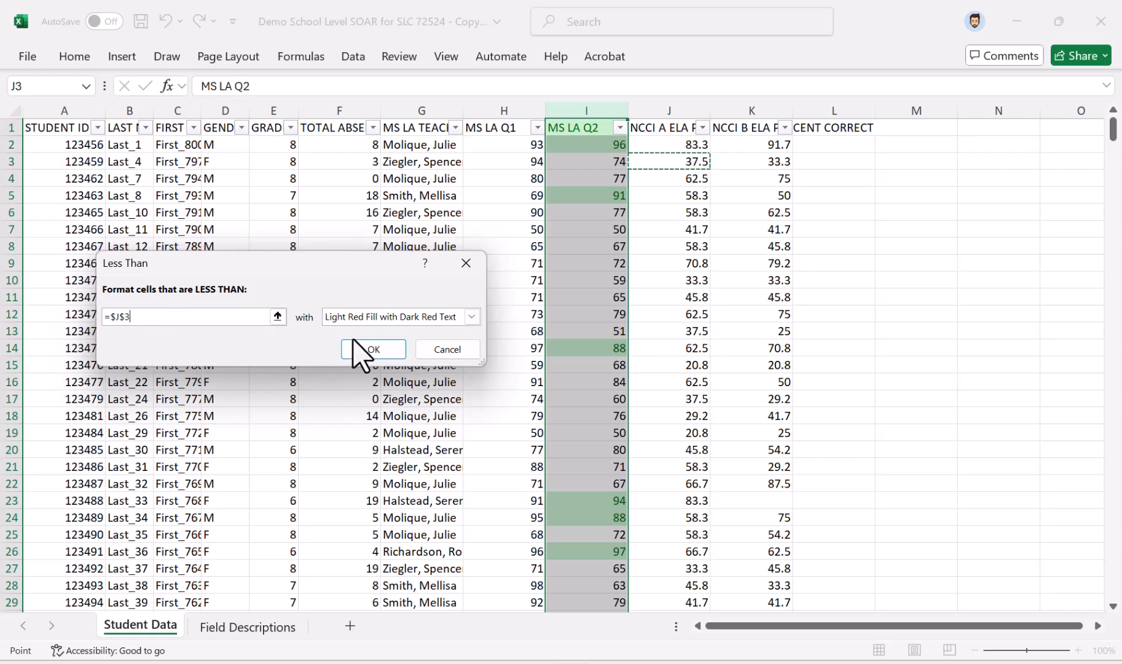
pyautogui.click(442, 349)
# Highlight cells in the MS LA Q2 column less than 65 with Light Red Fill with Dark Red Text
pyautogui.click(68, 57)
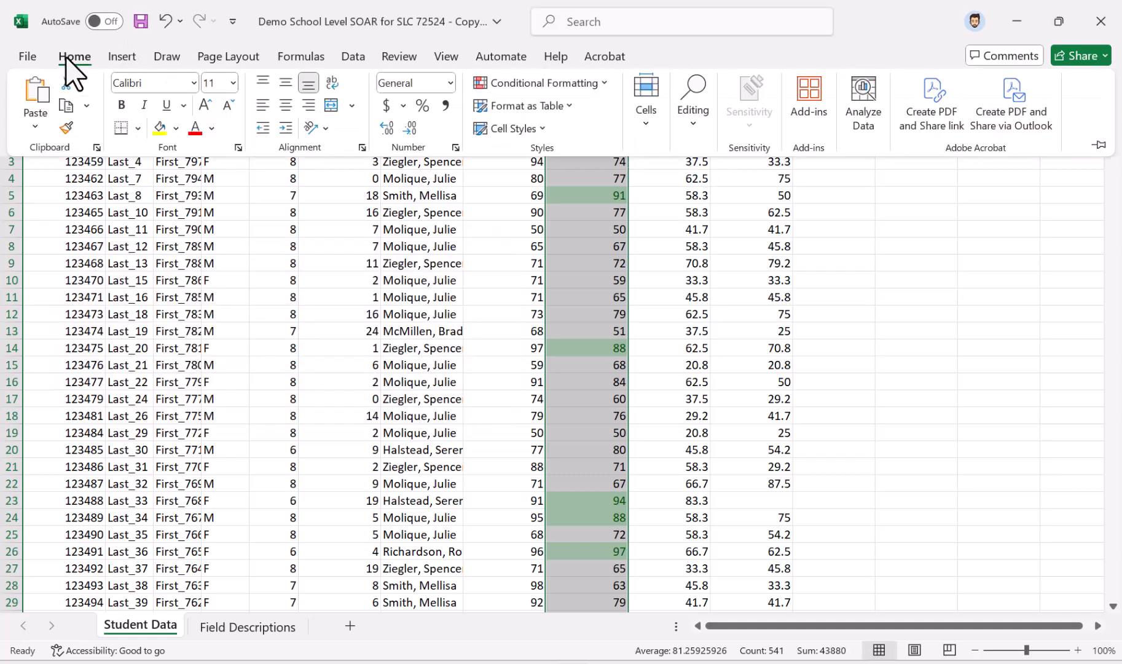
pyautogui.click(595, 83)
pyautogui.moveTo(601, 116)
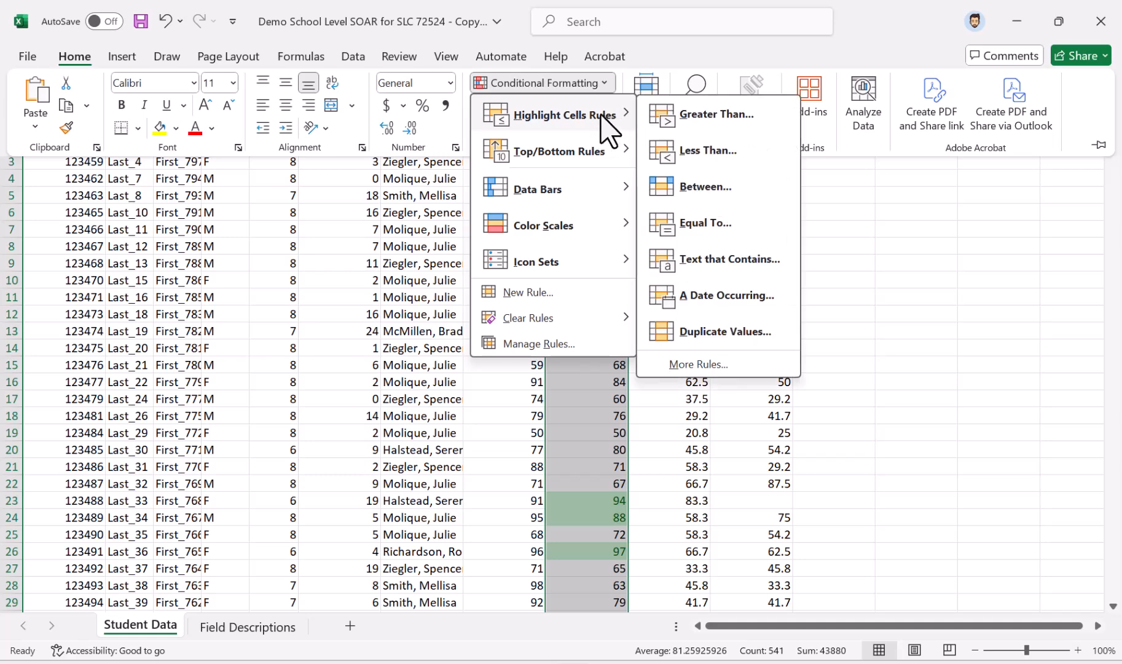
pyautogui.click(691, 153)
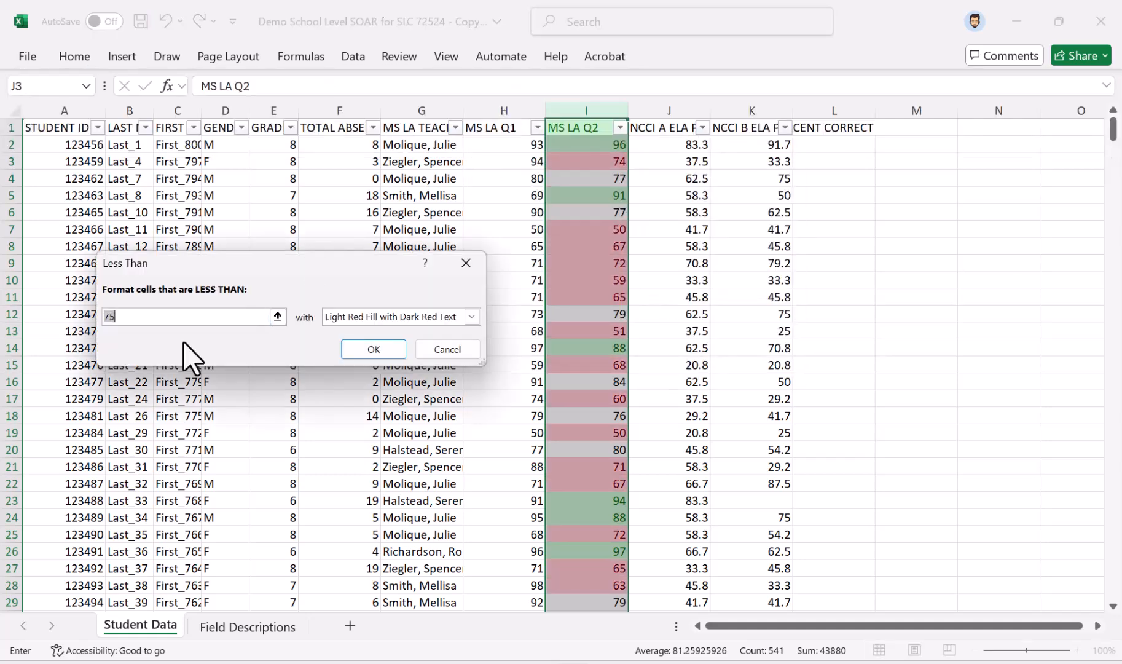
pyautogui.write('65')
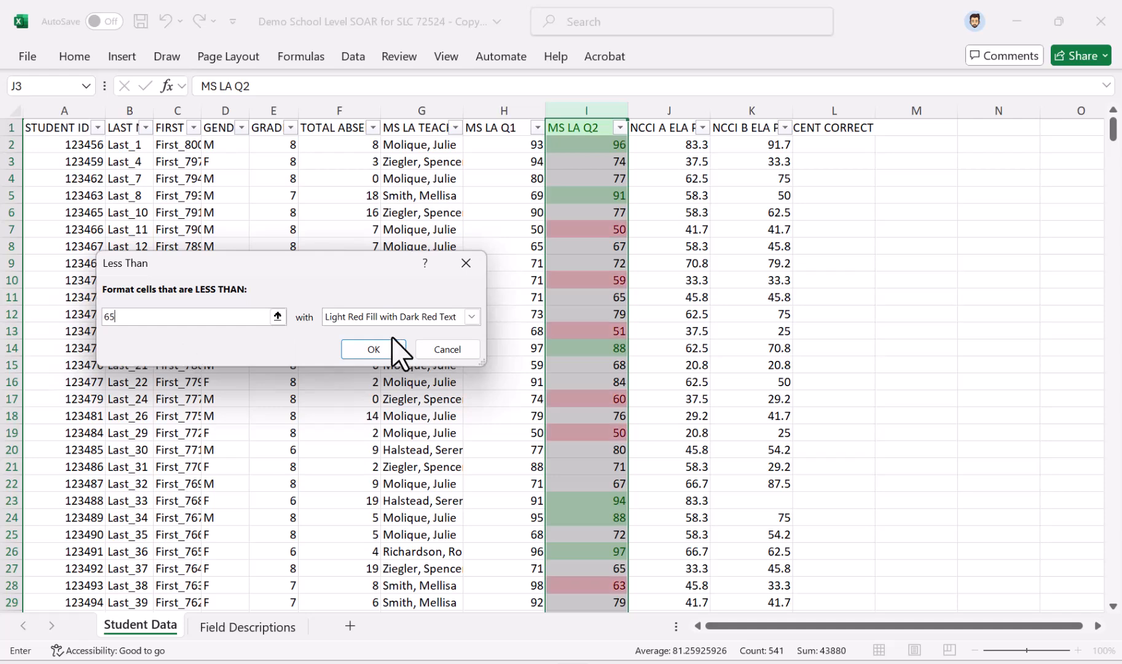
pyautogui.click(376, 346)
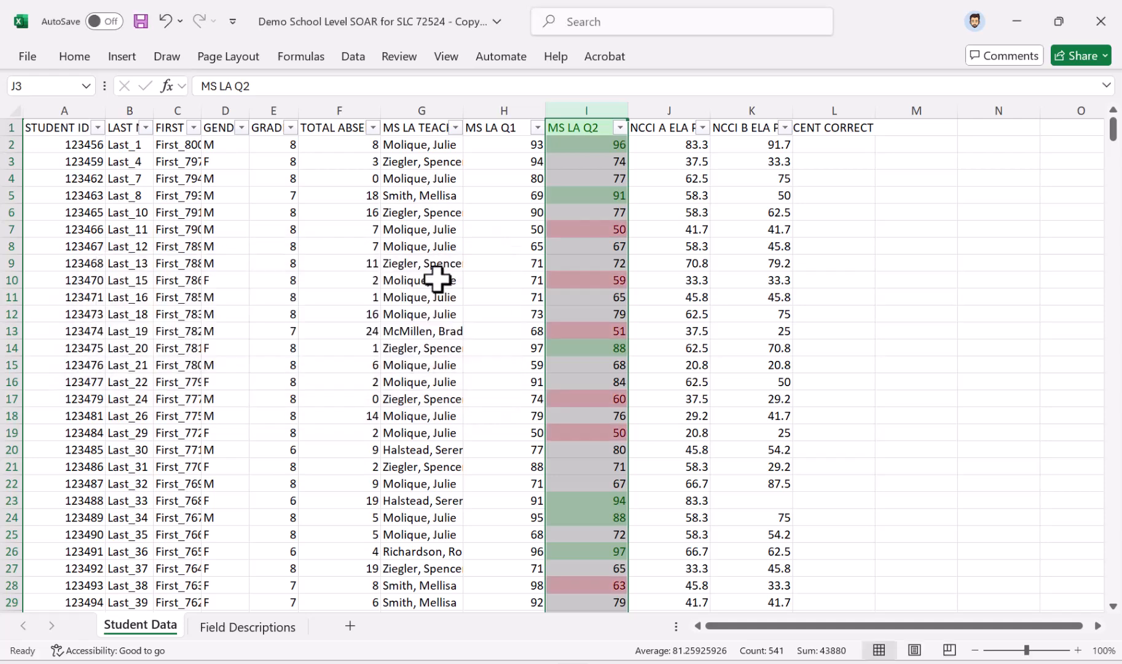
pyautogui.click(660, 198)
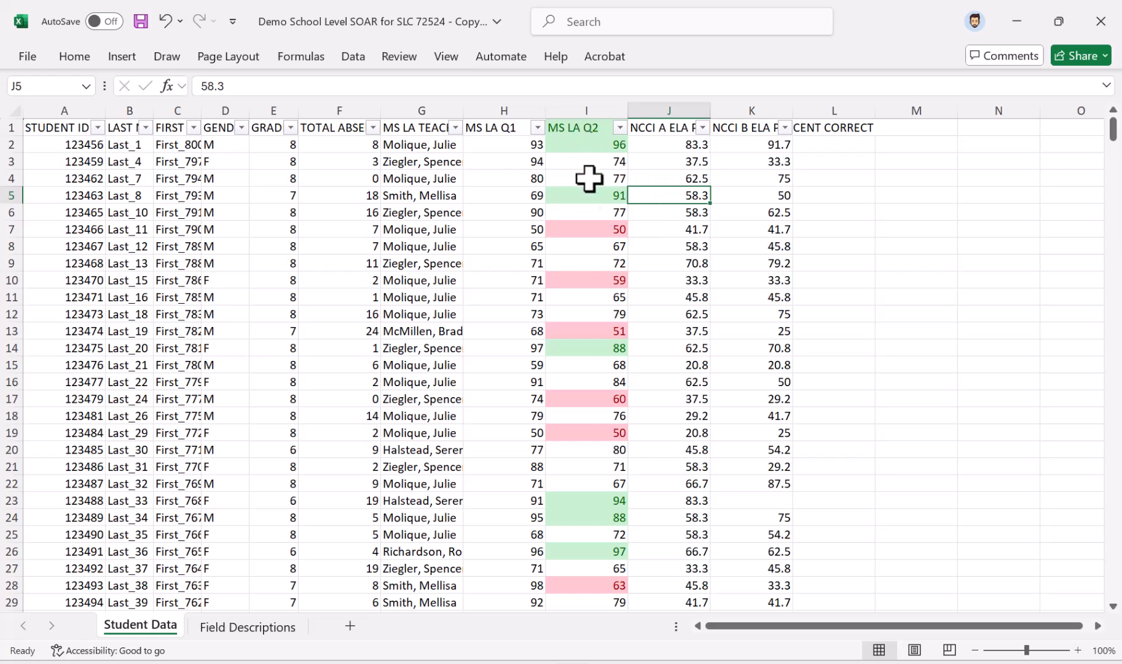
pyautogui.scroll(-4, 614, 249)
pyautogui.scroll(4, 614, 249)
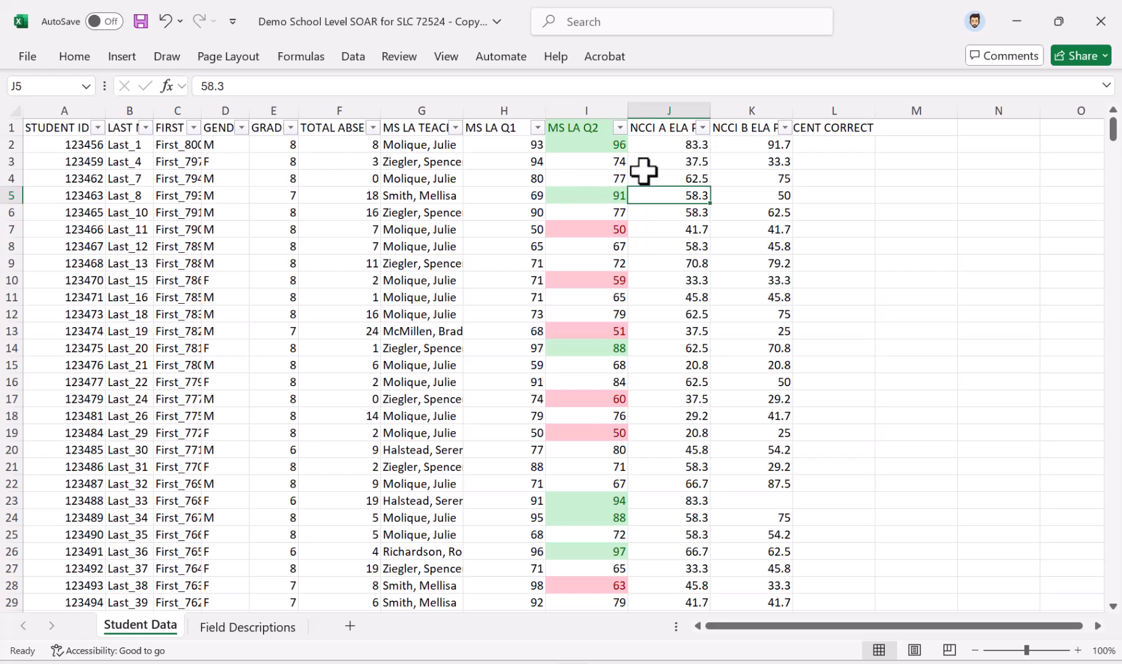
# Apply green gradient-fill data bars to the NCCI B ELA PERCENT CORRECT column
pyautogui.click(746, 109)
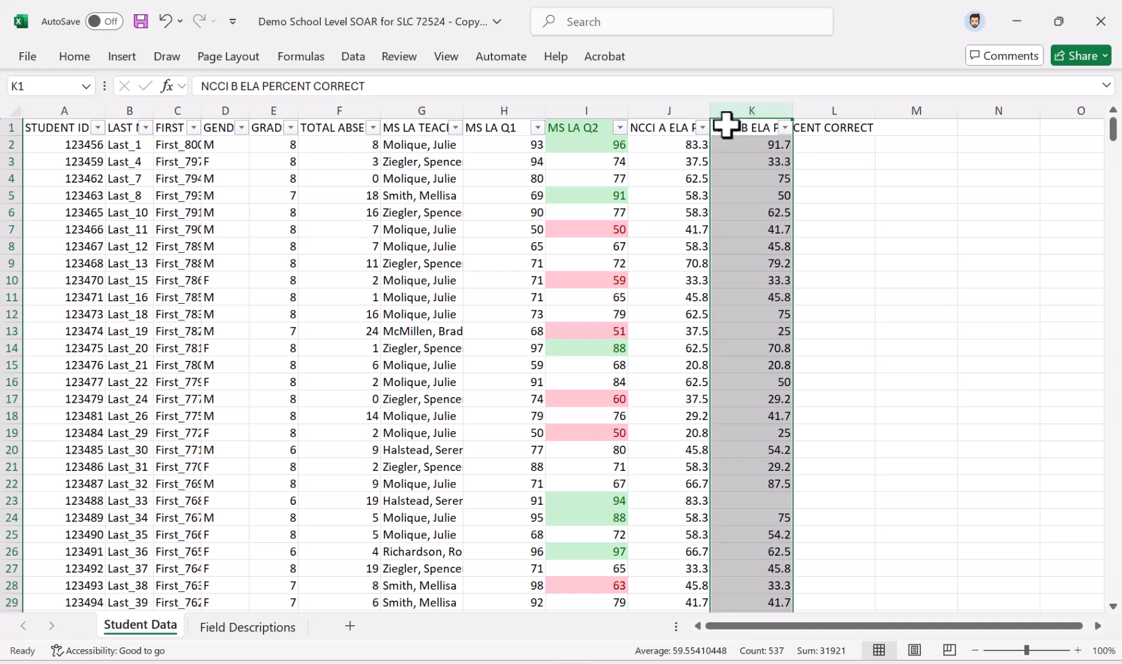
pyautogui.click(84, 57)
pyautogui.click(597, 84)
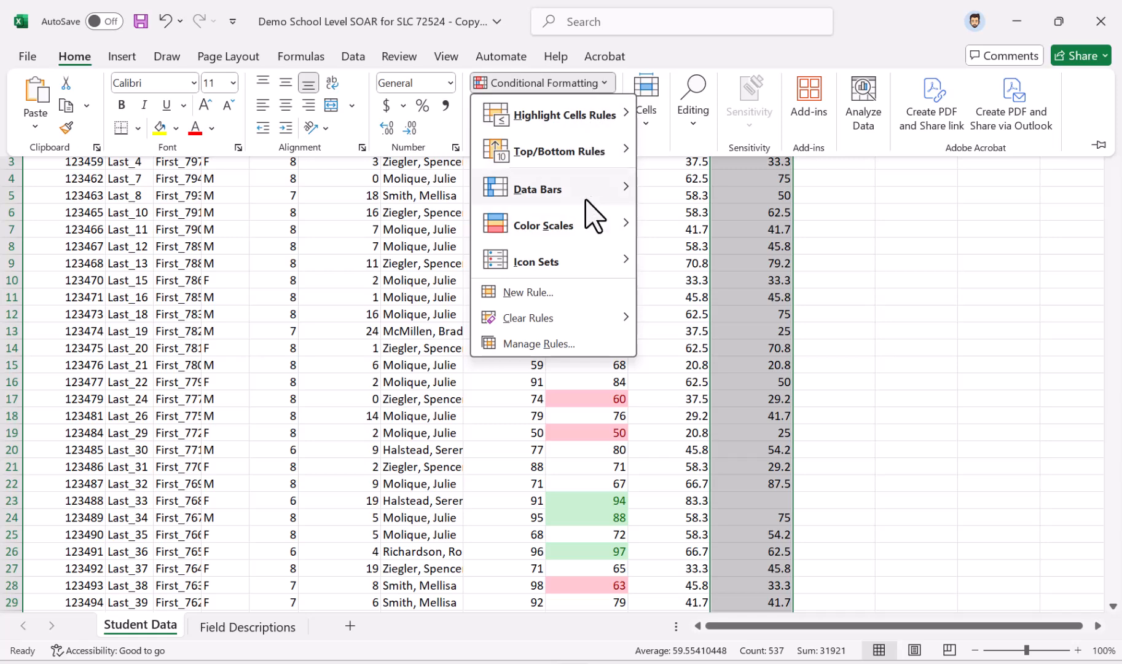
pyautogui.moveTo(626, 190)
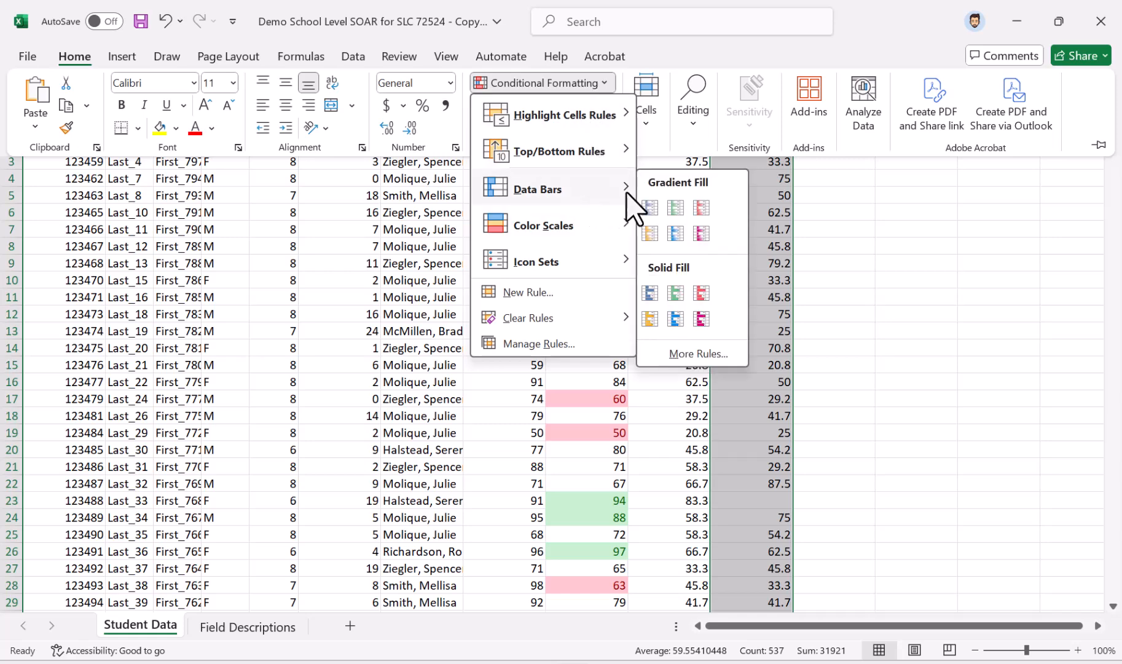
pyautogui.click(679, 211)
pyautogui.click(776, 297)
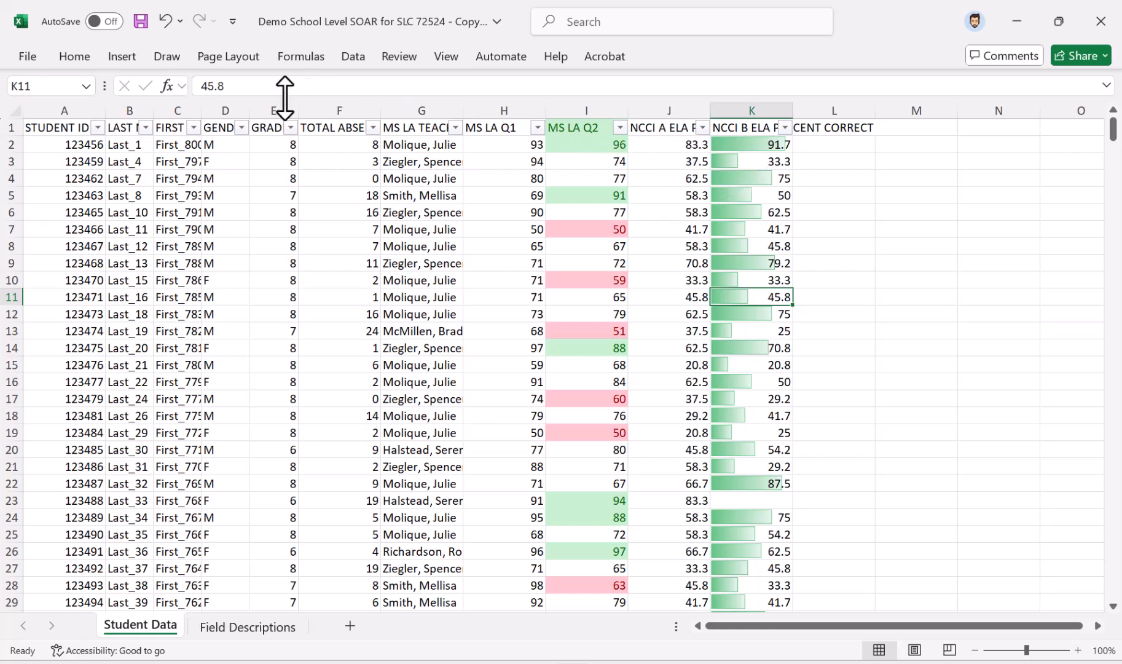
# Apply the Red - White - Green color scale to the TOTAL ABSENCES CURR YEAR column
pyautogui.click(354, 109)
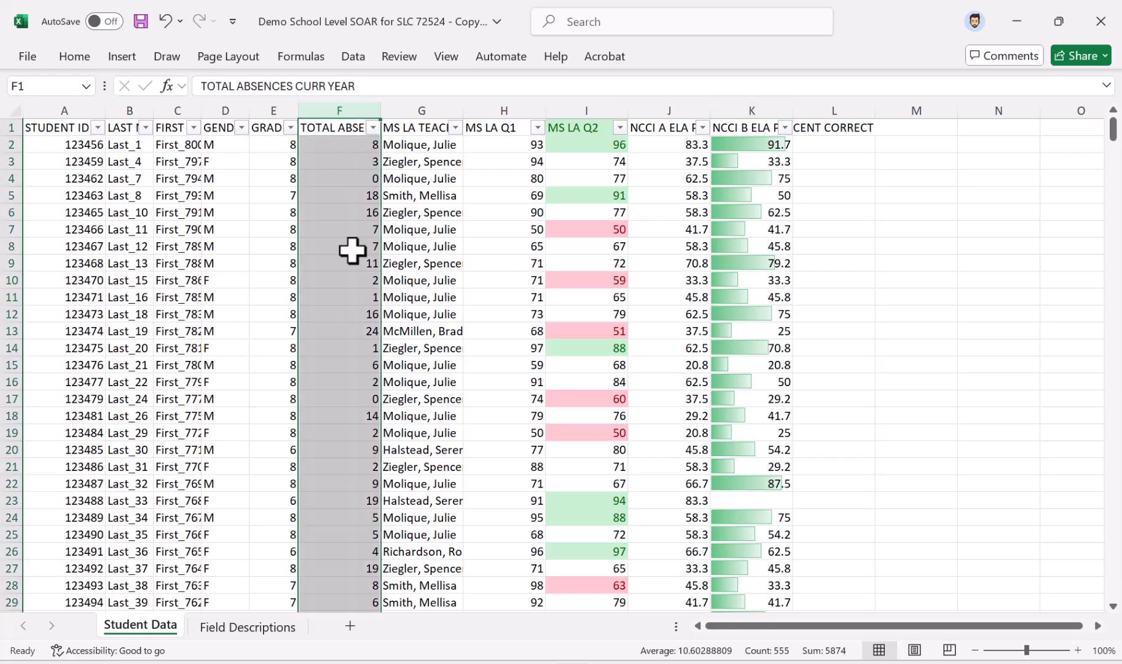
pyautogui.click(64, 57)
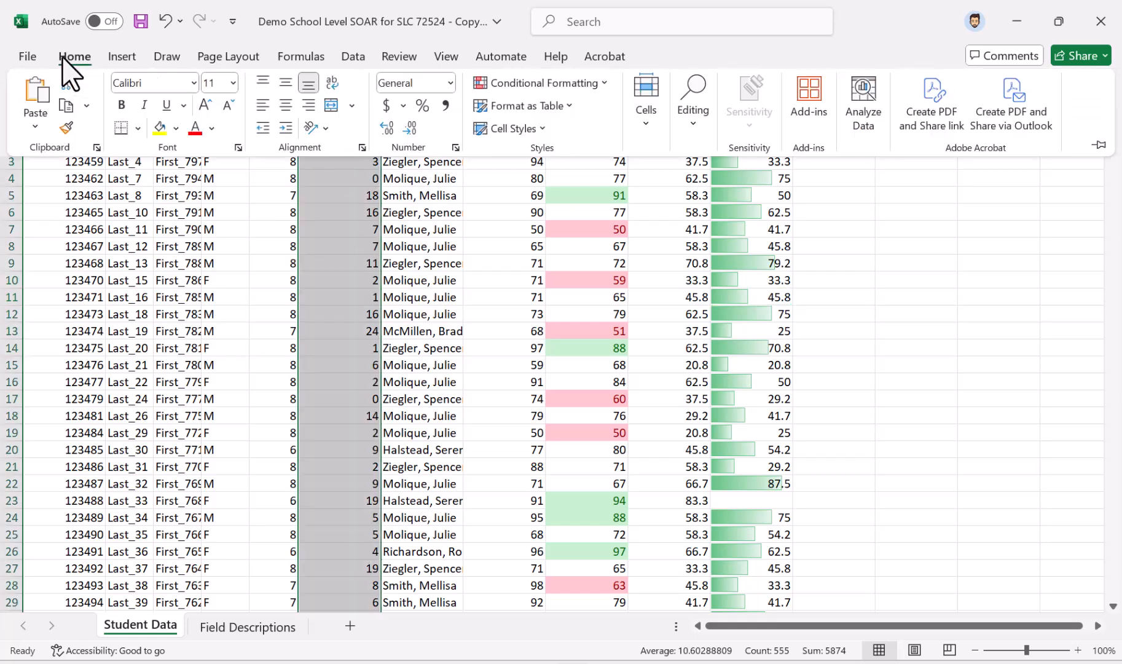
pyautogui.click(544, 84)
pyautogui.moveTo(590, 226)
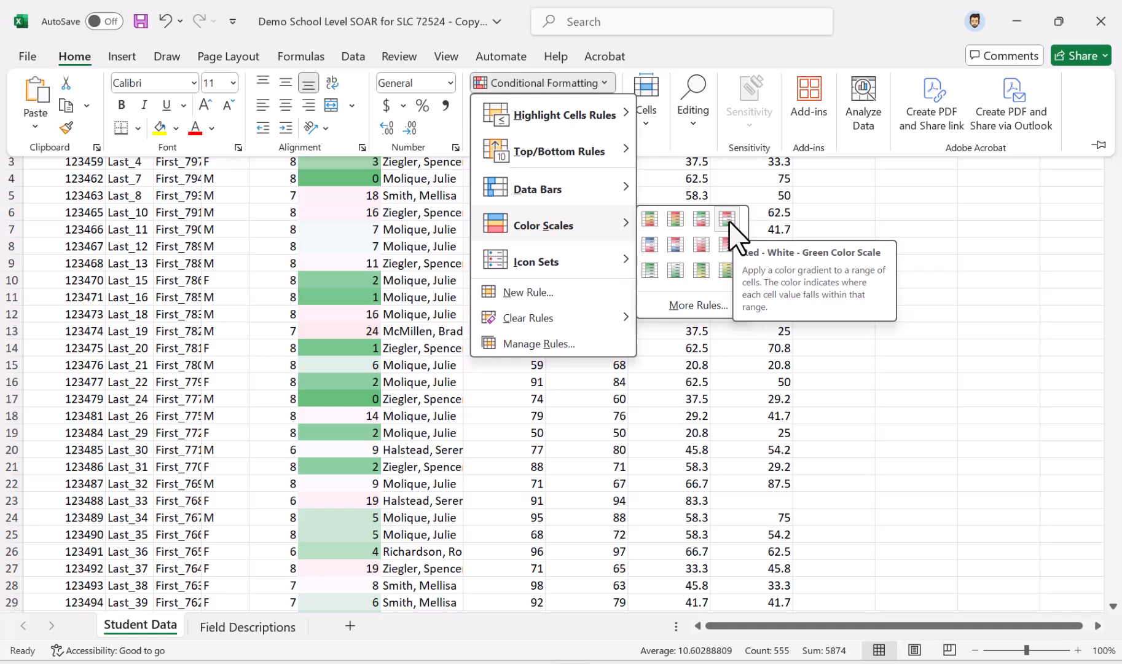
pyautogui.click(727, 219)
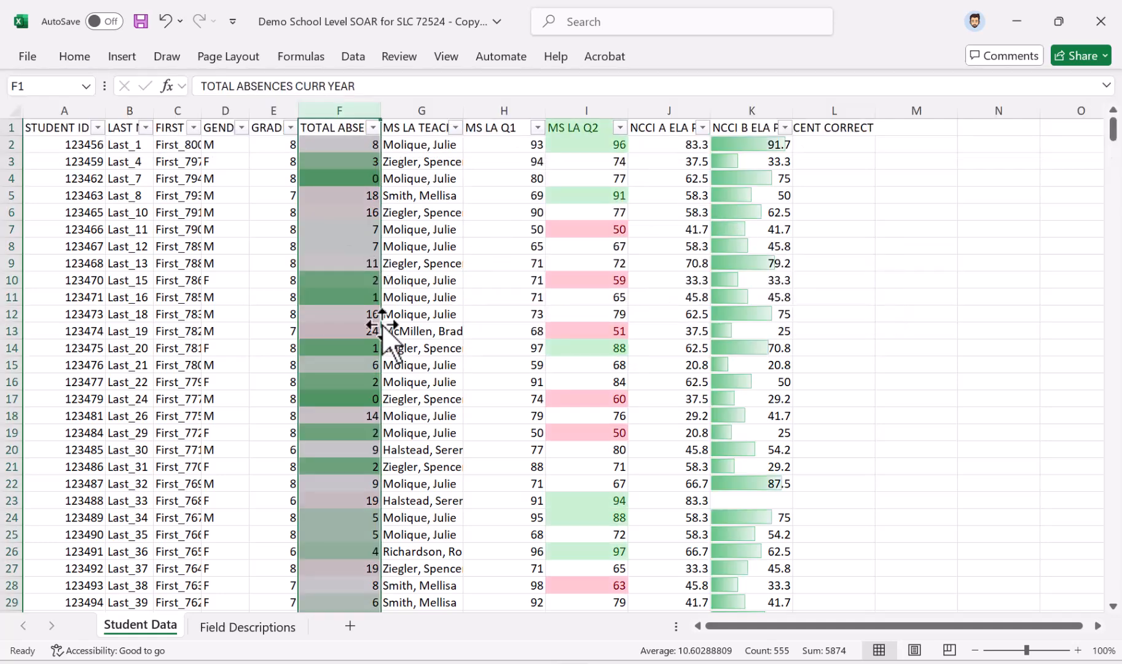
pyautogui.click(358, 230)
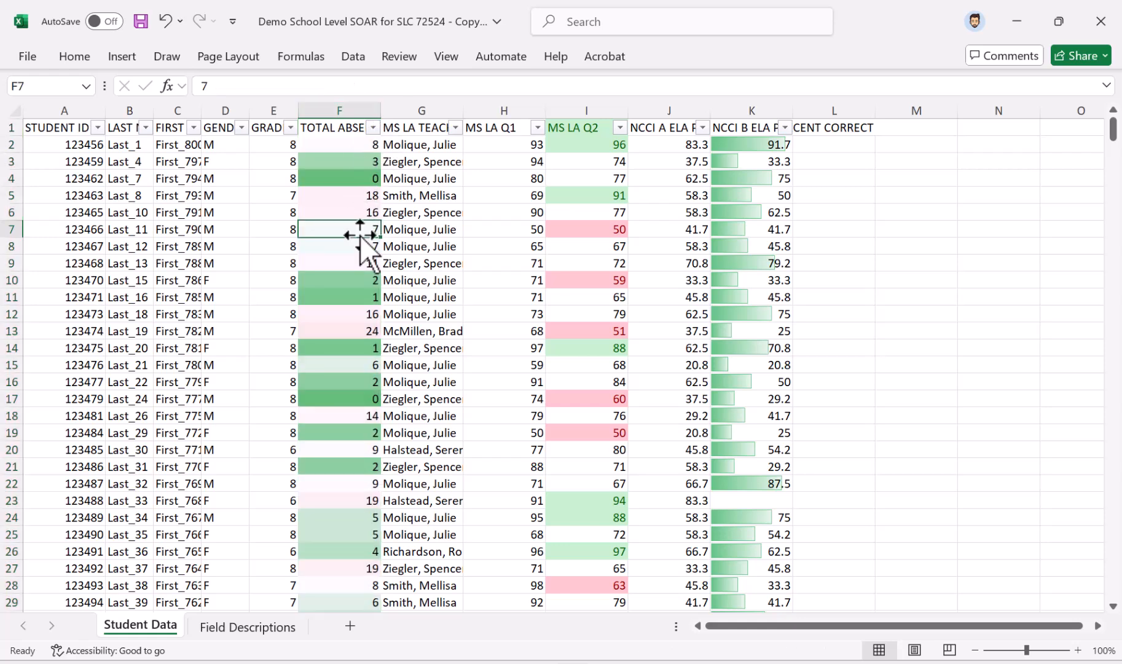
pyautogui.scroll(-4, 362, 224)
pyautogui.scroll(4, 363, 225)
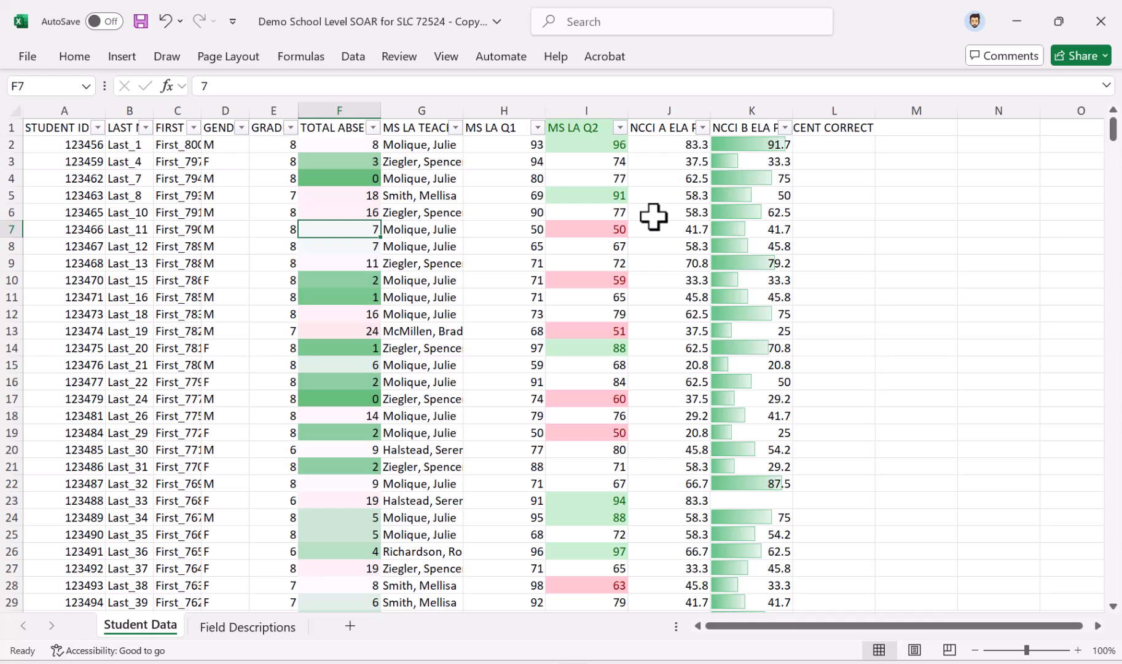
# Sort the rows by the light red cell color in the MS LA Q2 column and inspect the Q2 and Q1 grades in row 31
pyautogui.click(620, 128)
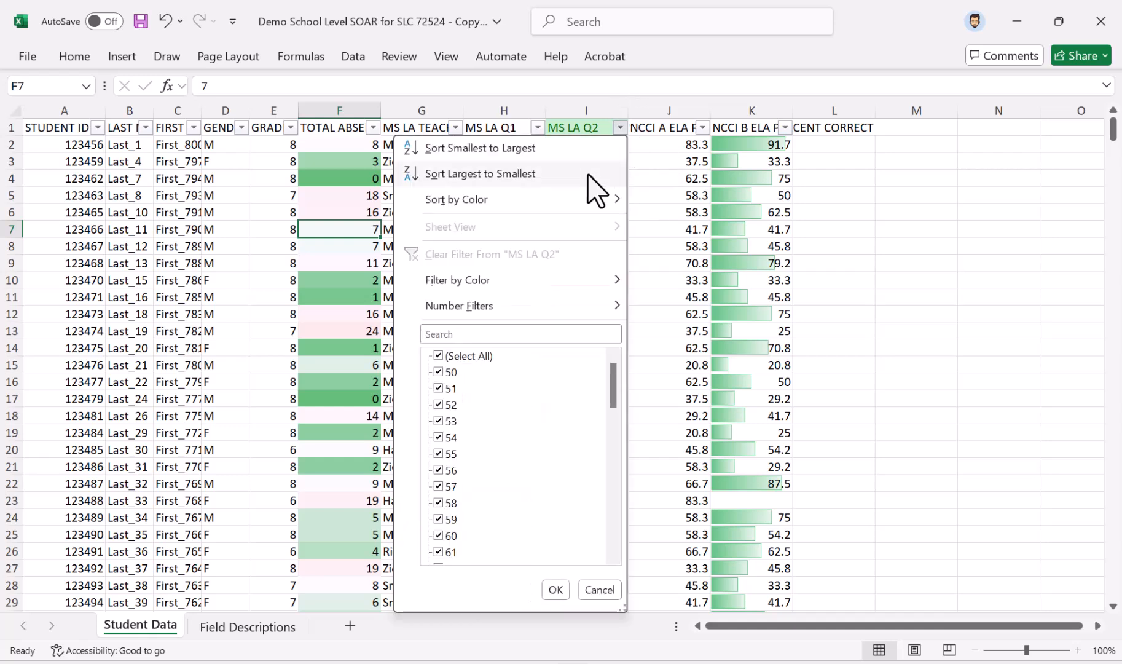
pyautogui.moveTo(458, 203)
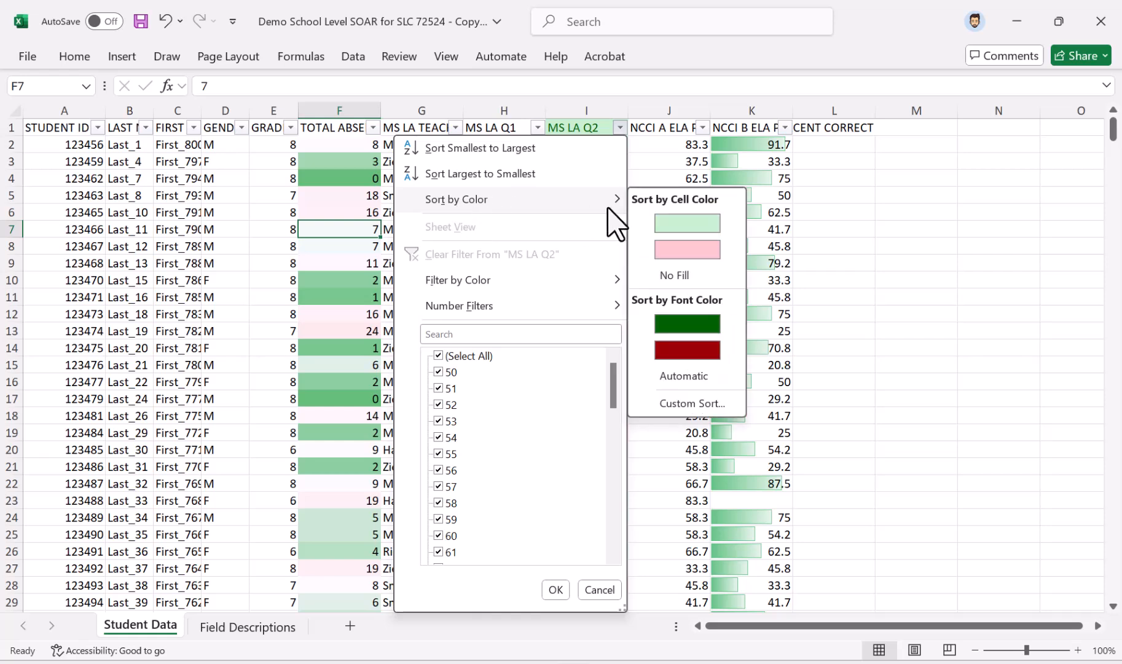
pyautogui.click(687, 250)
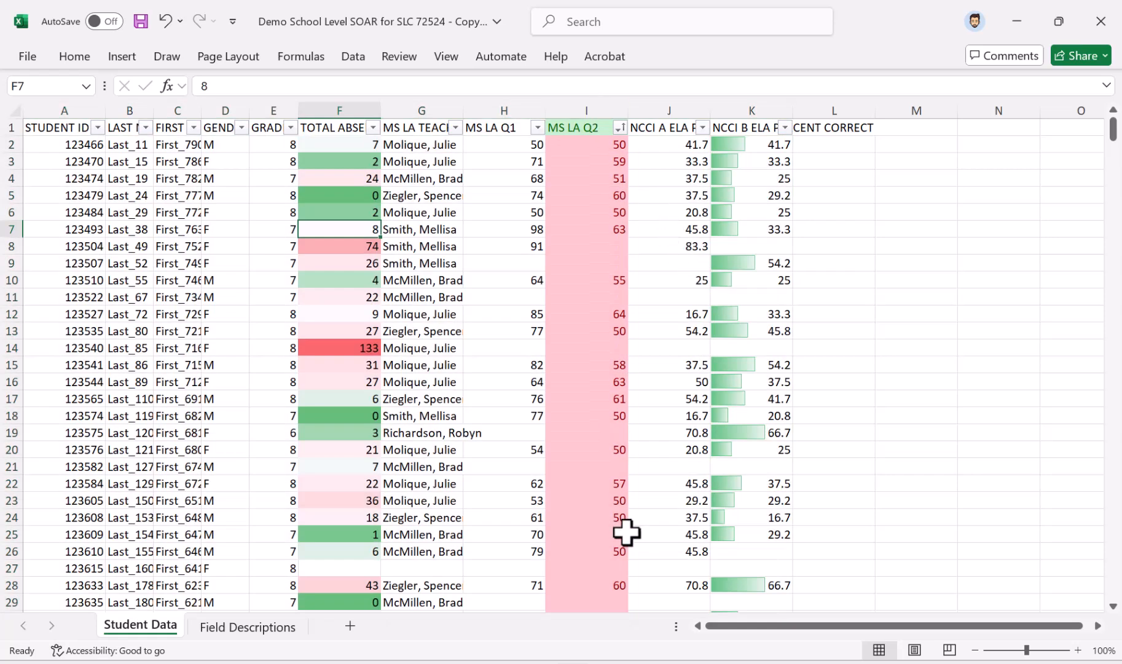
pyautogui.click(669, 216)
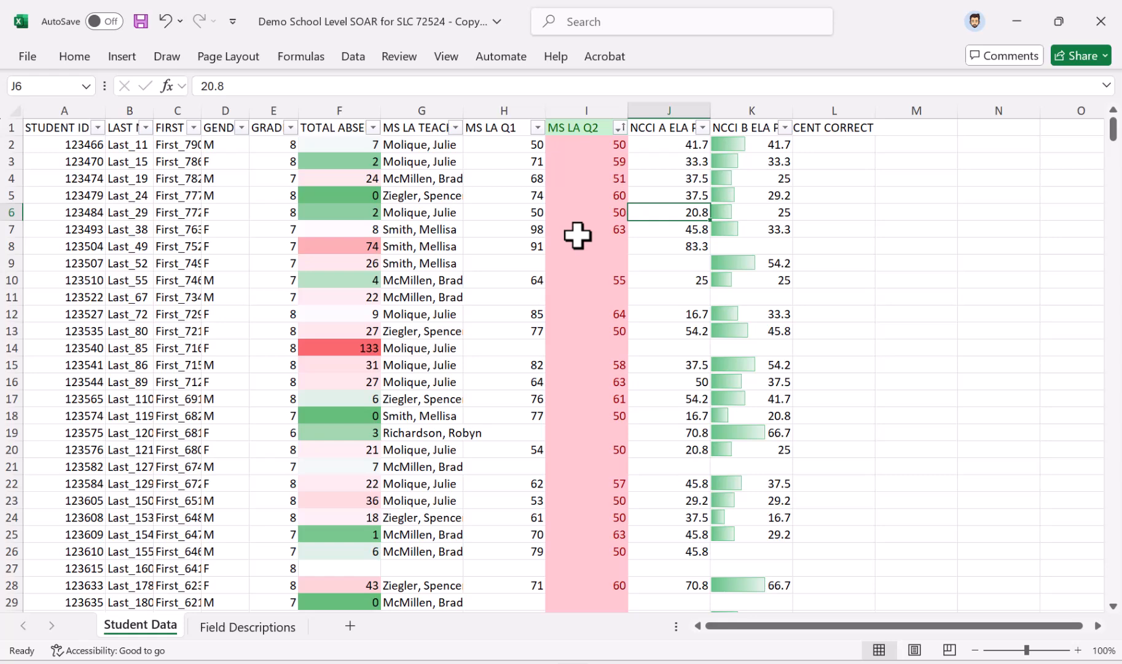
pyautogui.scroll(-4, 644, 341)
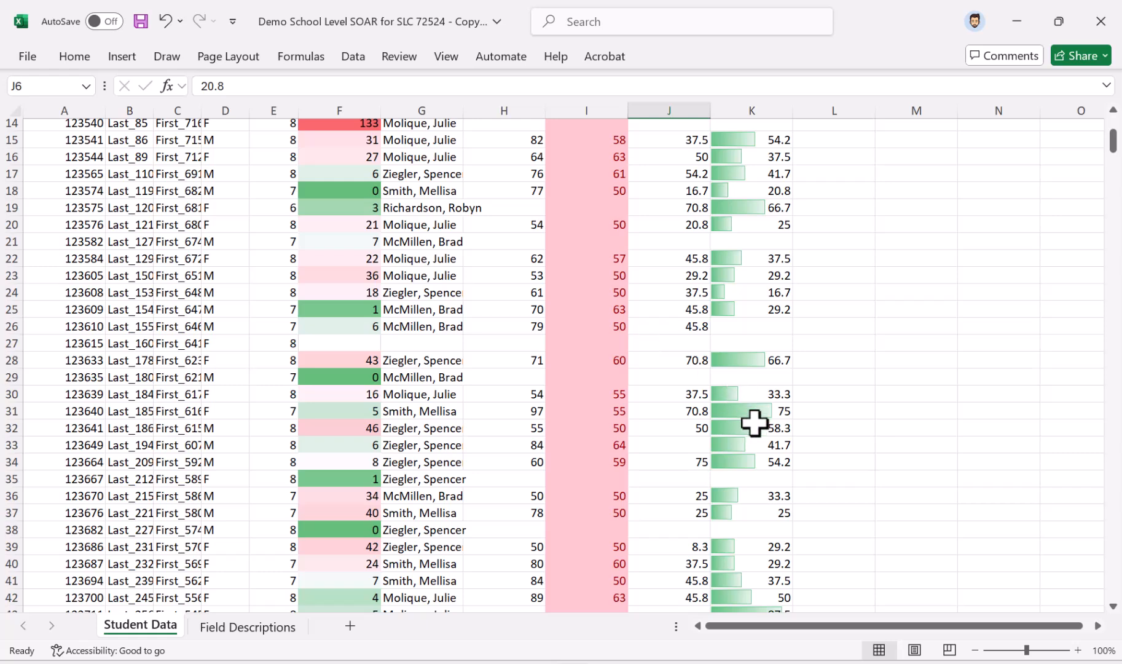
pyautogui.click(590, 415)
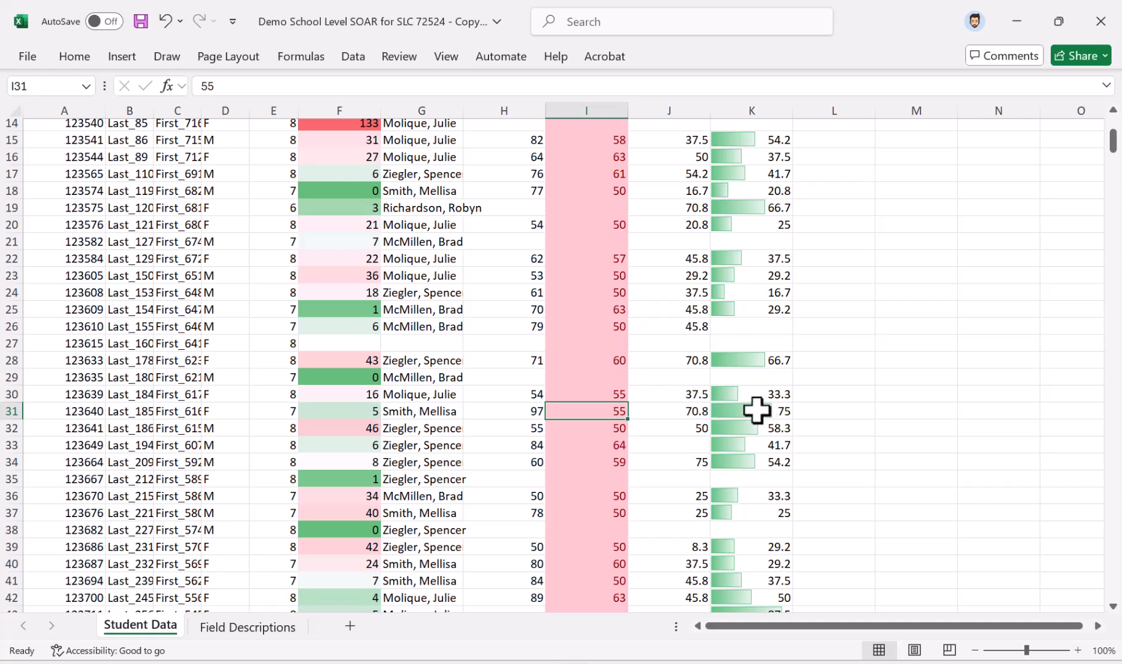
pyautogui.click(521, 412)
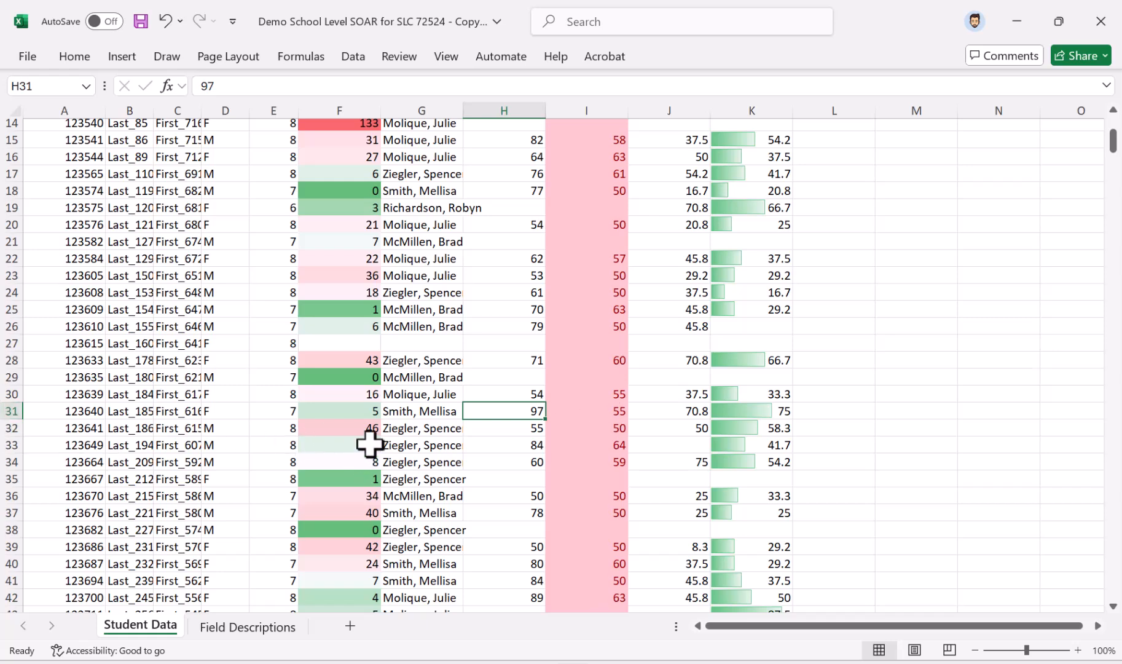
# Switch to the SOAR Google Sheets Spreadsheet in the browser
pyautogui.scroll(4, 421, 397)
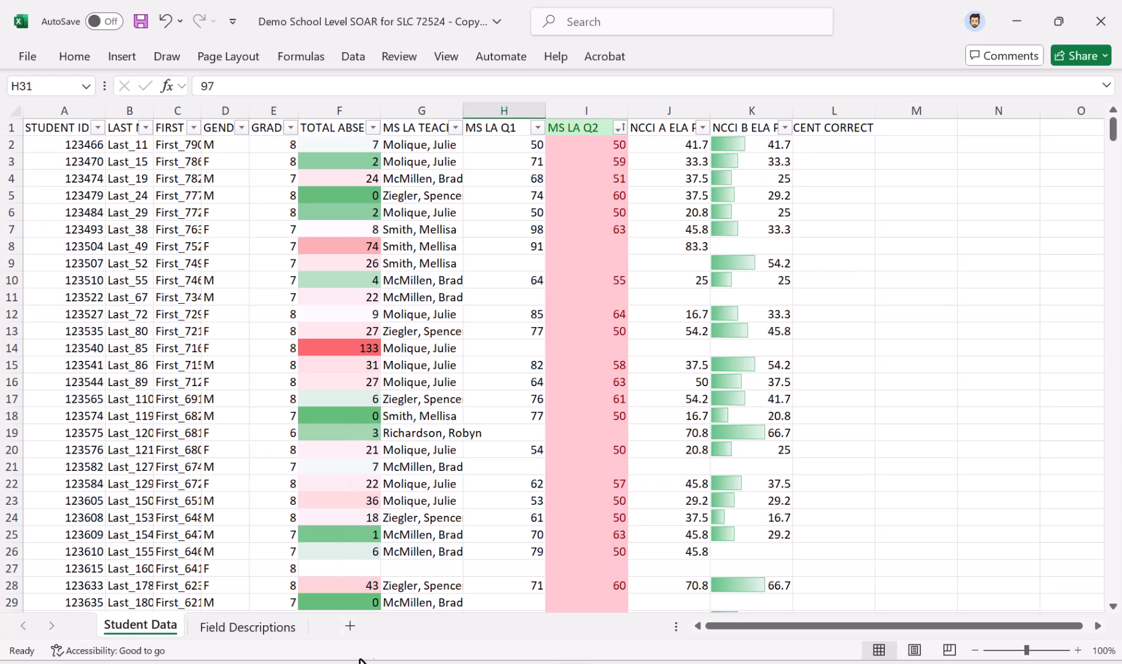
pyautogui.moveTo(418, 626)
pyautogui.click(438, 608)
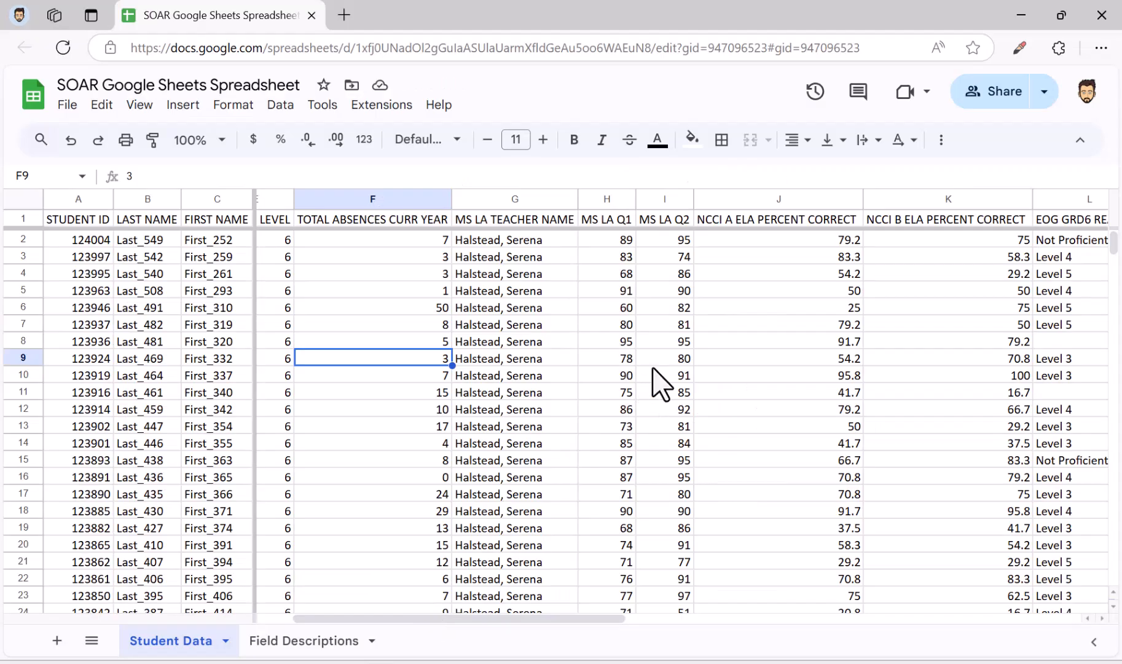
# Add a conditional format rule to the MS LA Q2 column that highlights values greater than 85 in the default green style
pyautogui.click(665, 198)
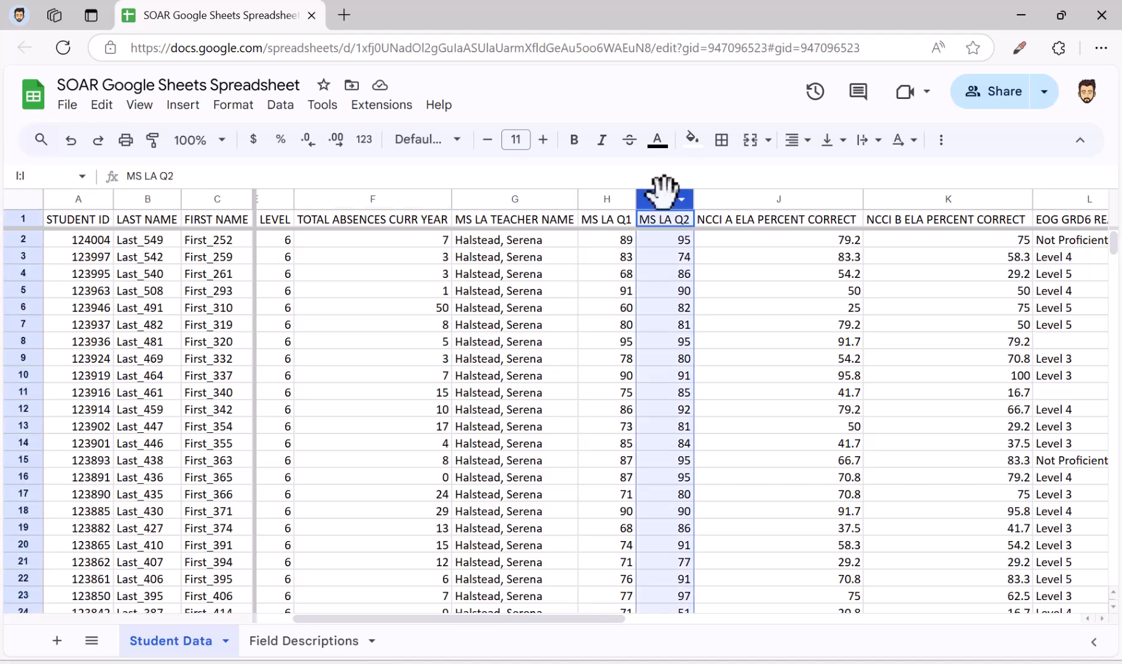
pyautogui.click(246, 106)
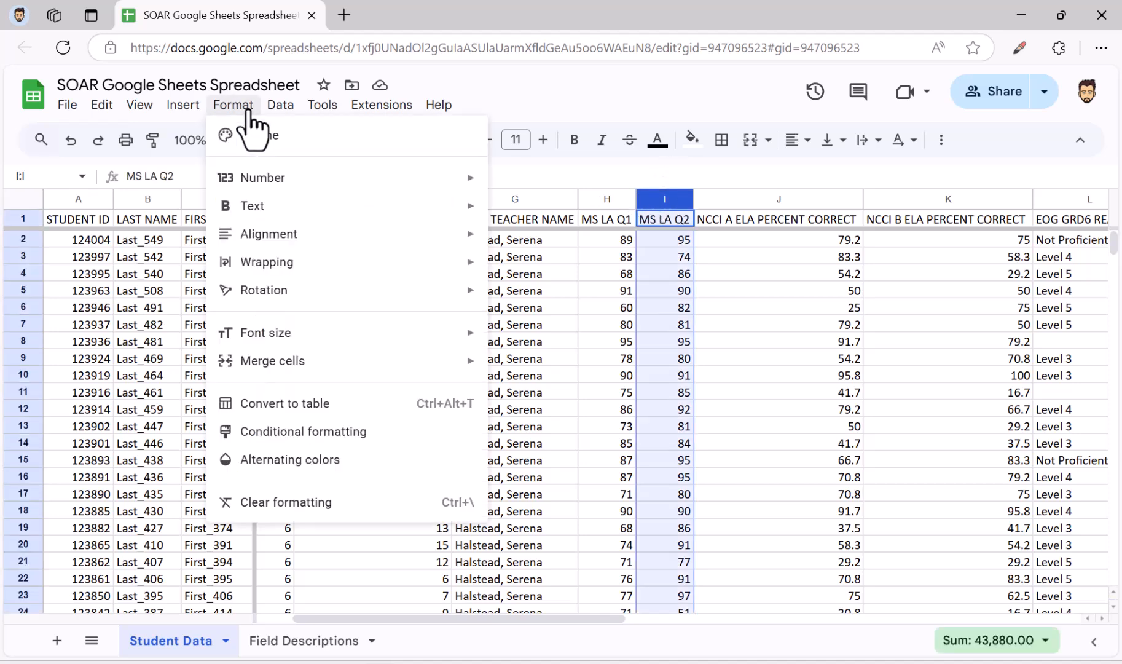
pyautogui.click(303, 431)
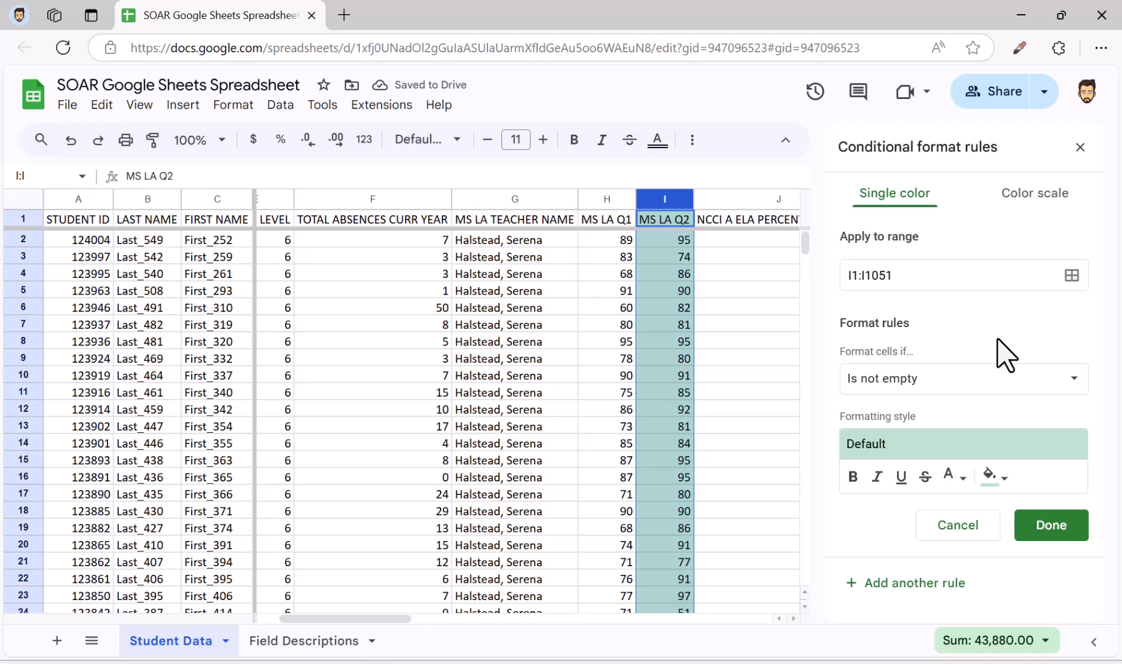
pyautogui.click(977, 380)
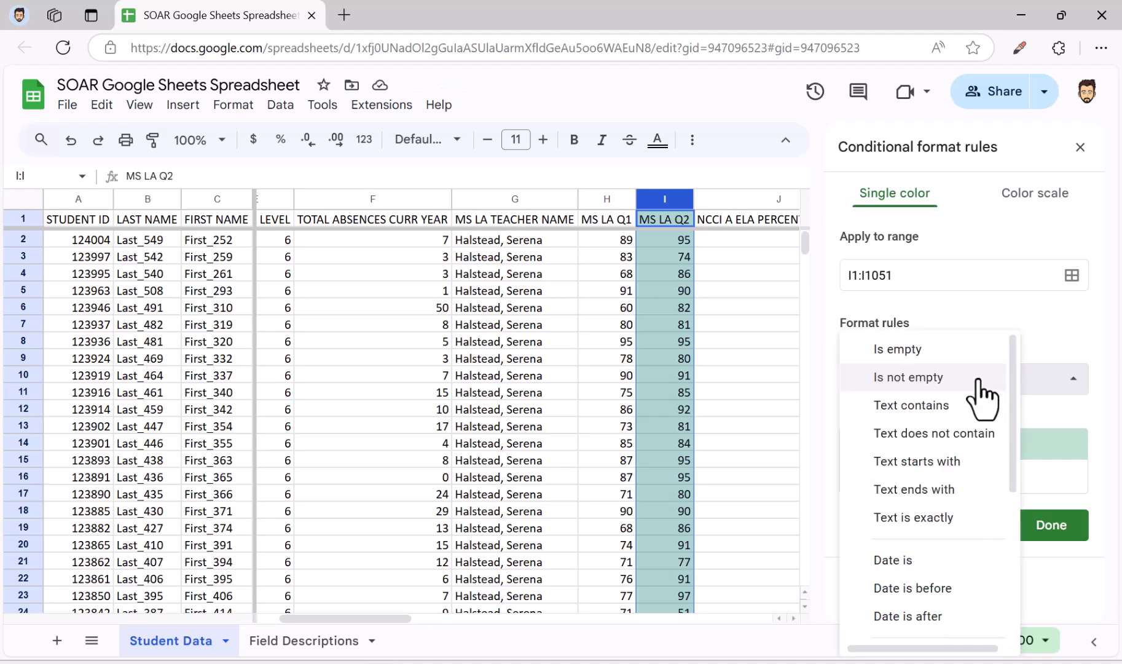
pyautogui.scroll(-4, 977, 500)
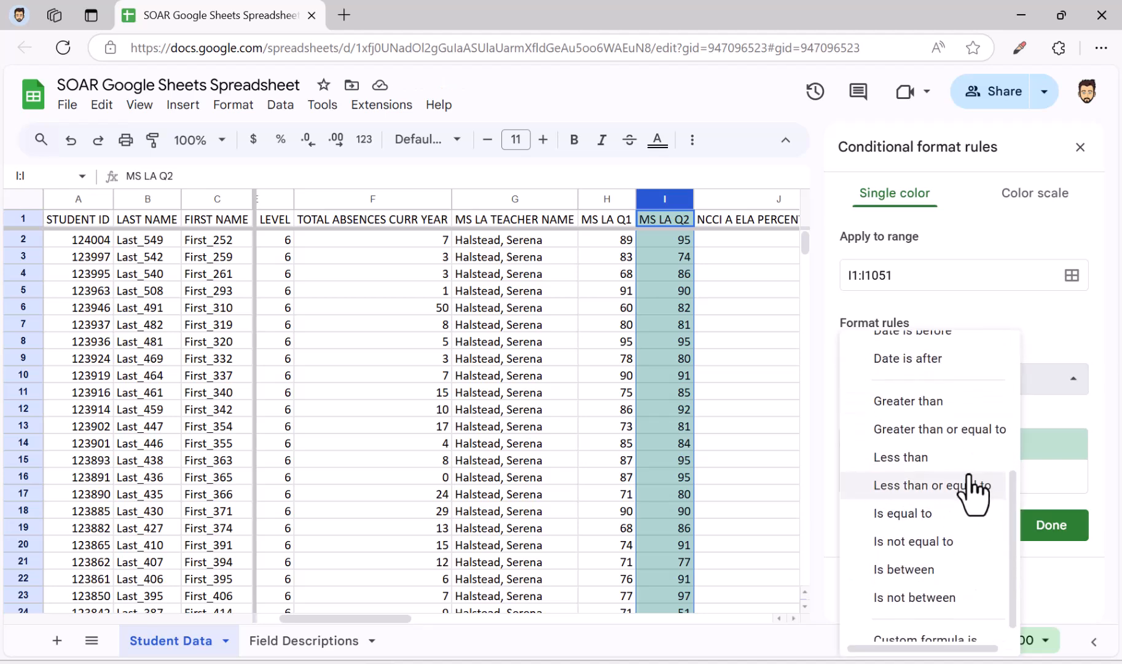
pyautogui.click(942, 402)
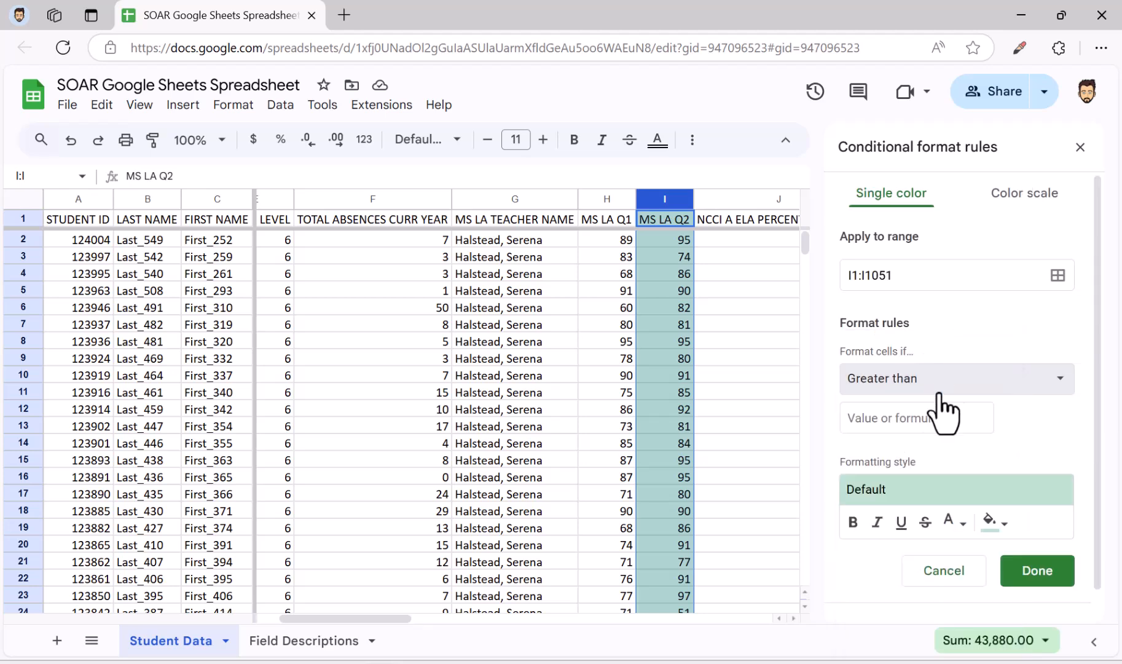
pyautogui.click(886, 424)
pyautogui.write('85')
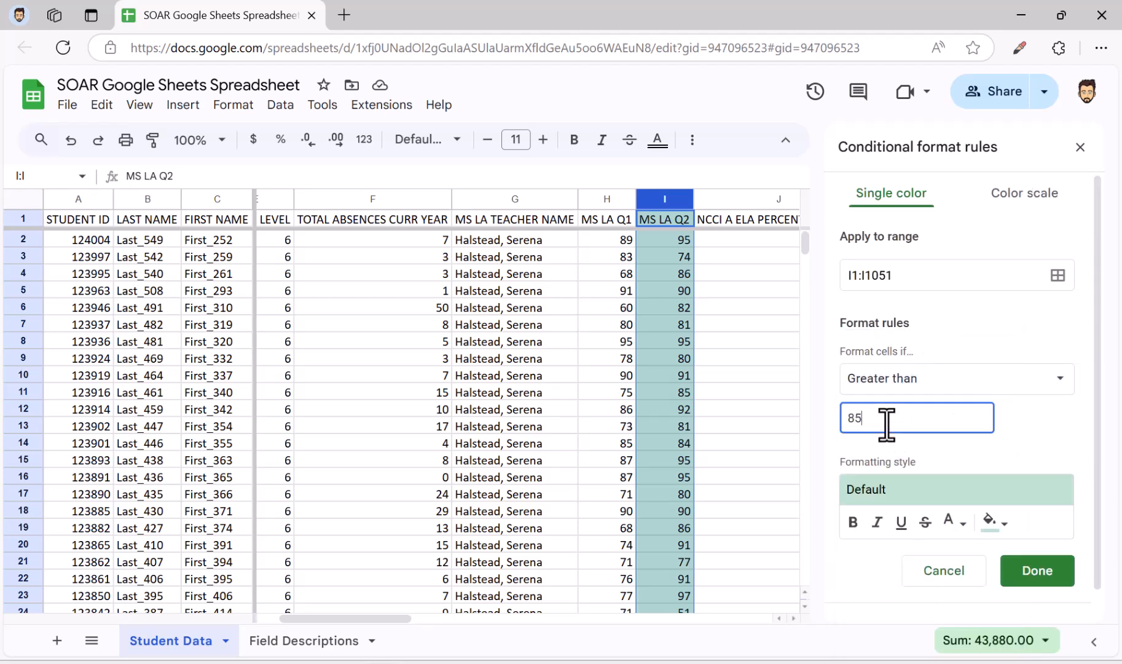
pyautogui.click(1067, 573)
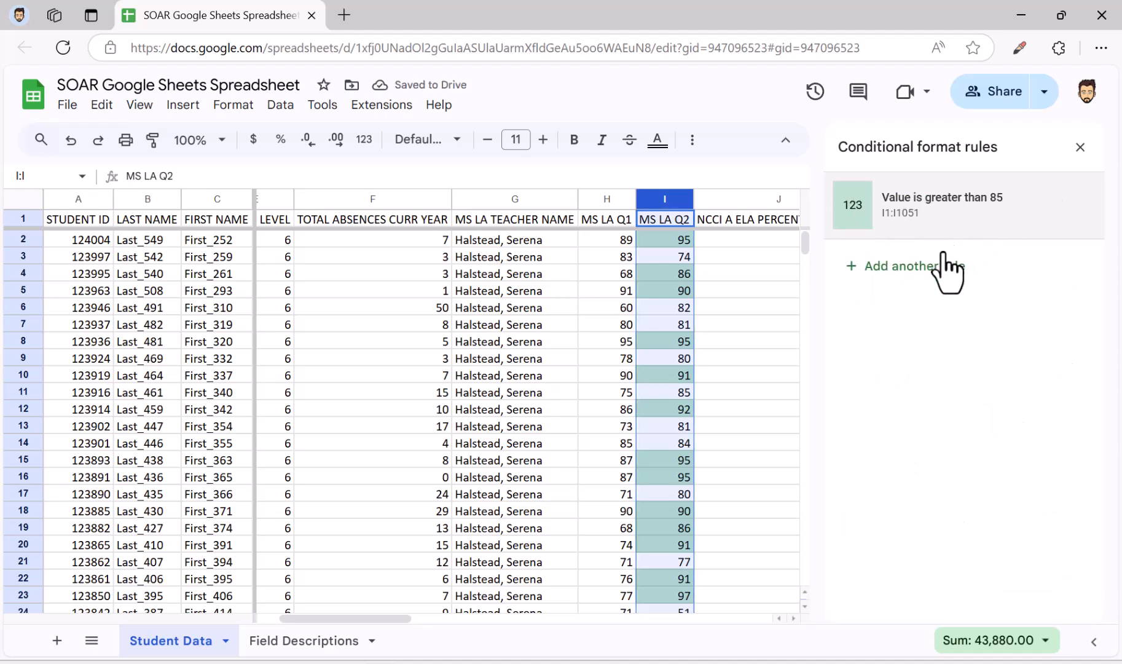
# Add a second rule to the MS LA Q2 column that highlights values less than 65 with a light red fill
pyautogui.click(946, 269)
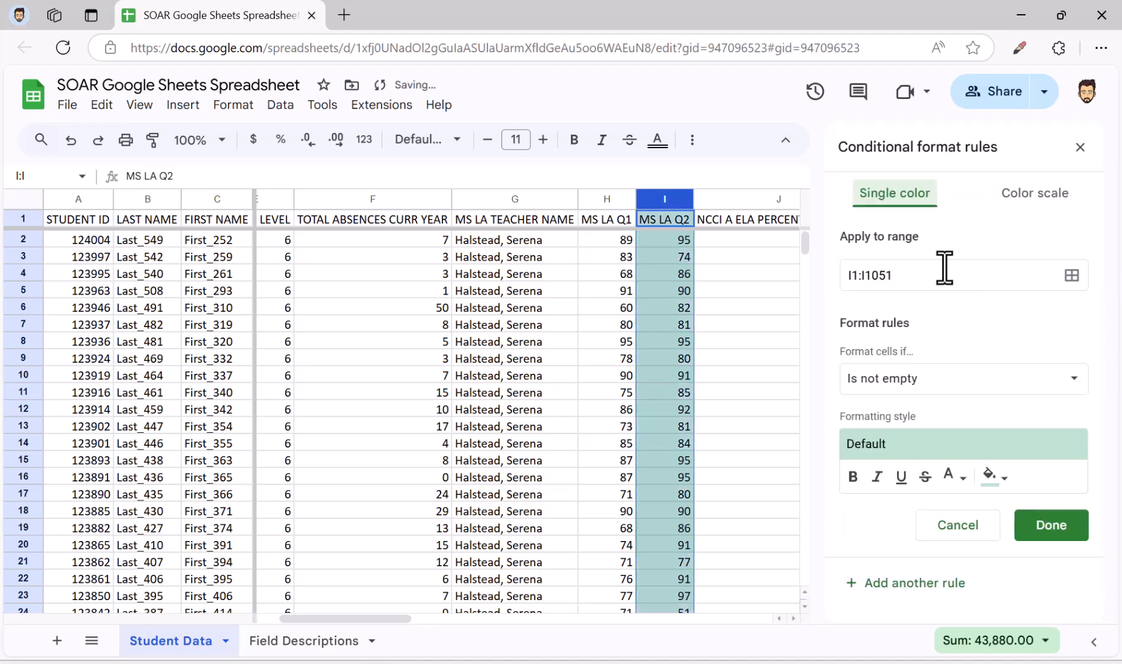
pyautogui.click(954, 384)
pyautogui.scroll(-5, 956, 449)
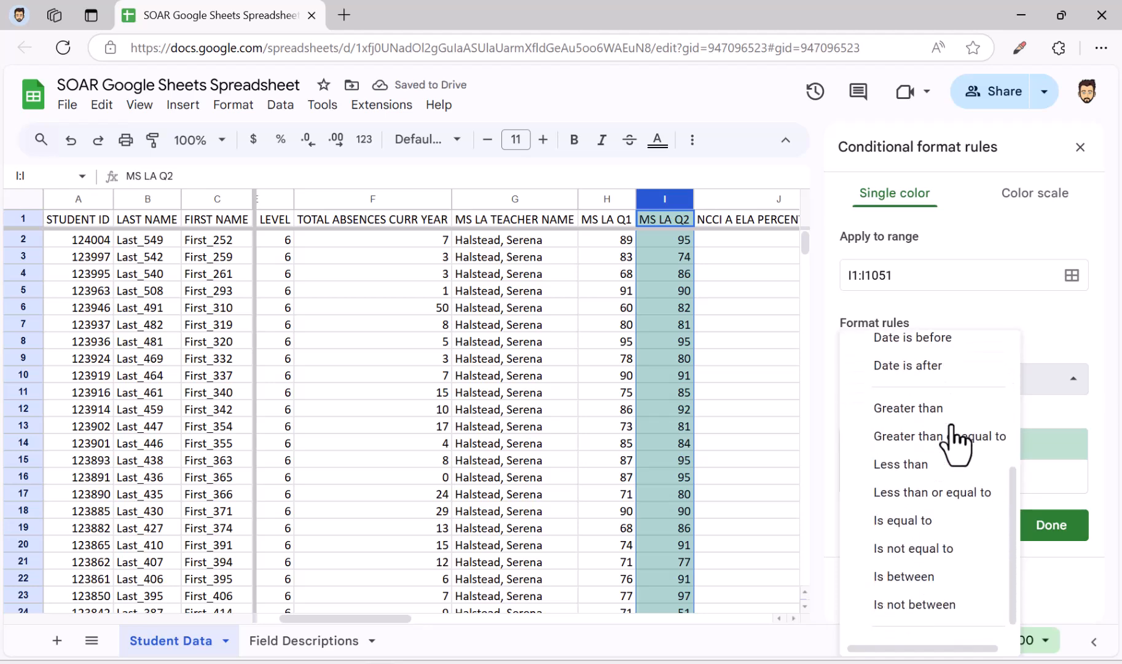
pyautogui.click(953, 462)
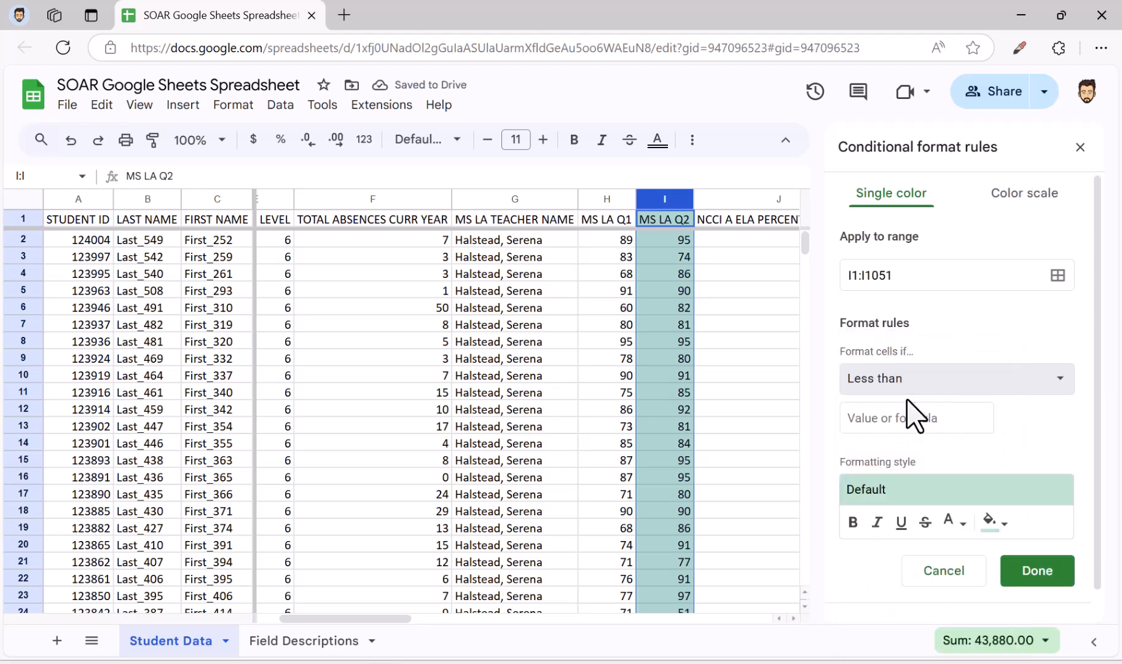
pyautogui.click(902, 418)
pyautogui.write('65')
pyautogui.click(995, 519)
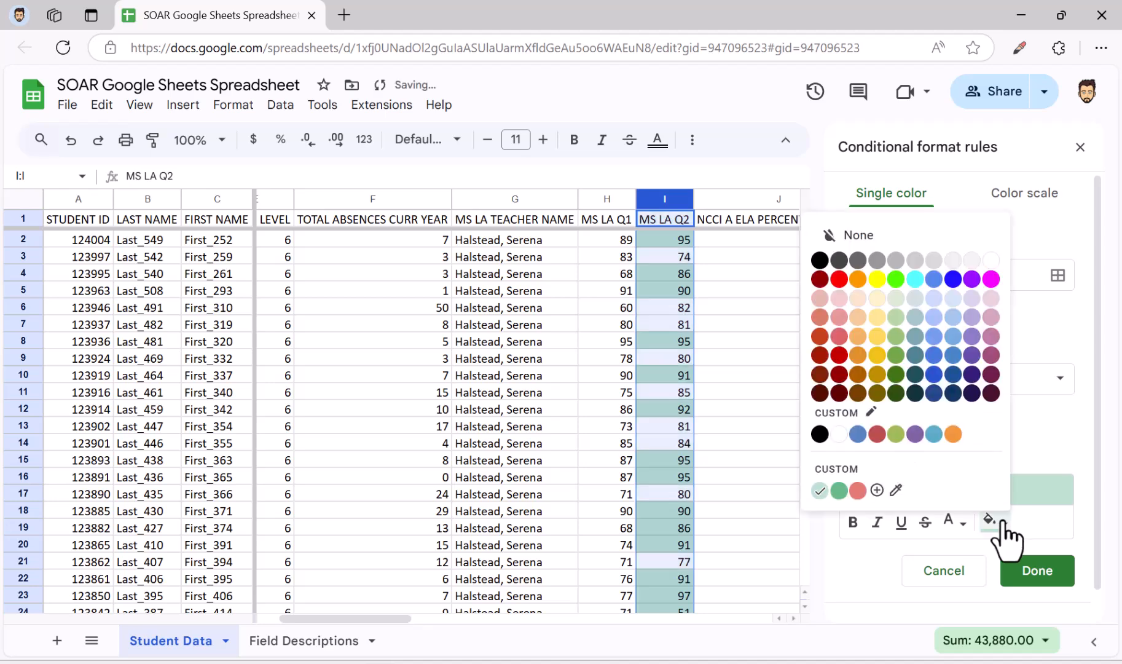
pyautogui.click(848, 321)
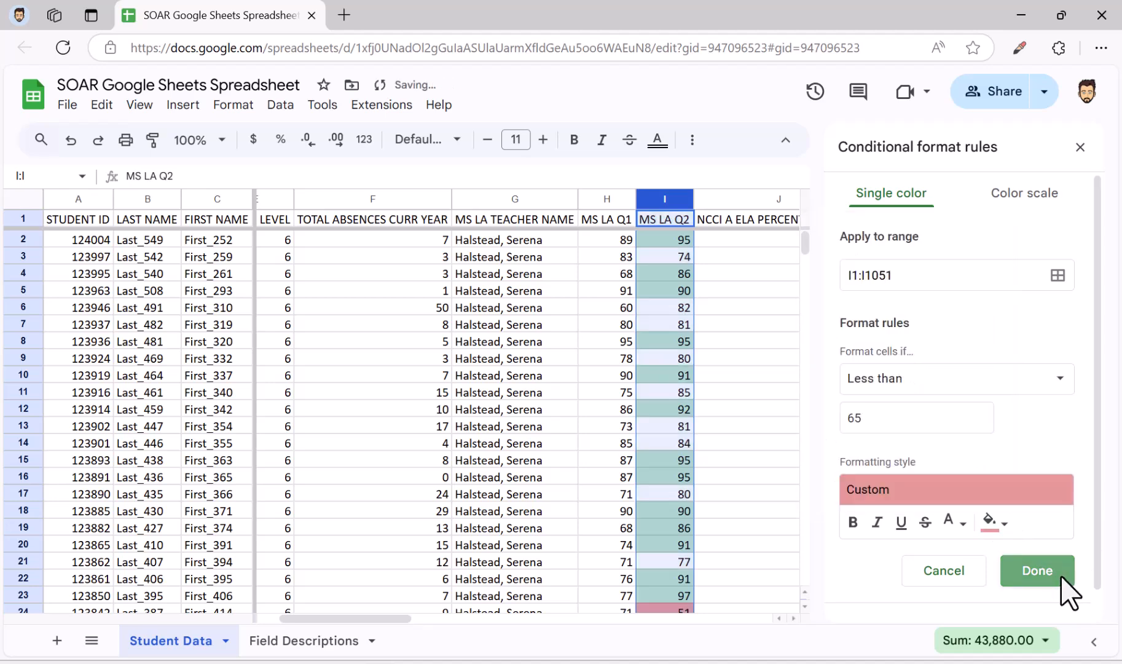
pyautogui.click(1059, 579)
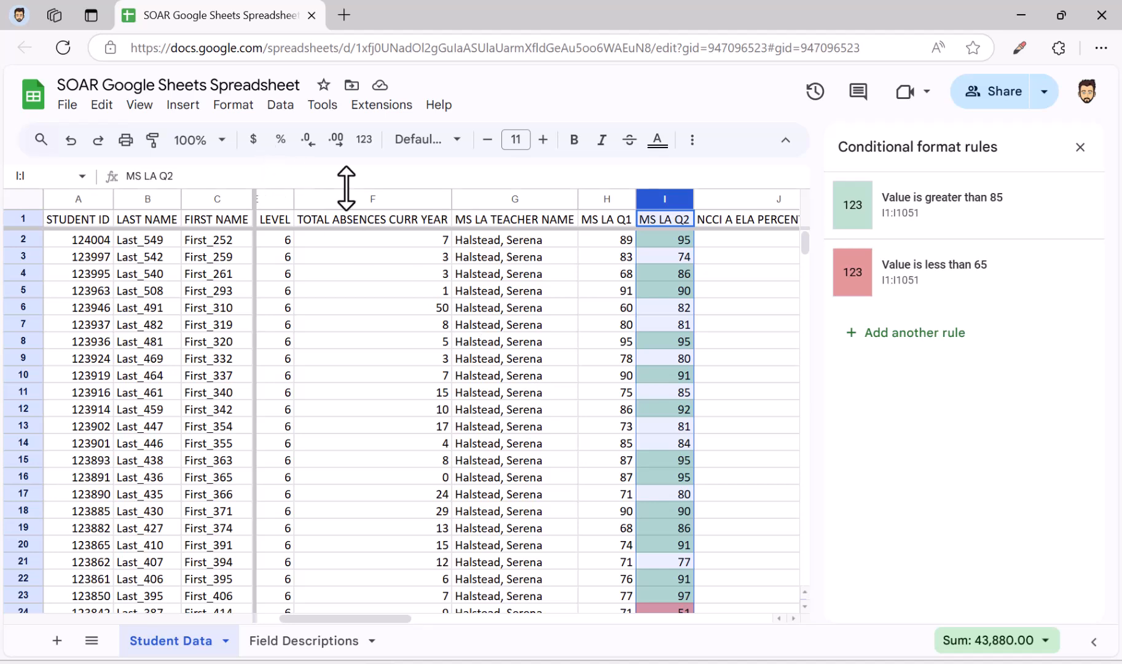
# Apply the green to white to red color scale to the TOTAL ABSENCES CURR YEAR column
pyautogui.click(380, 198)
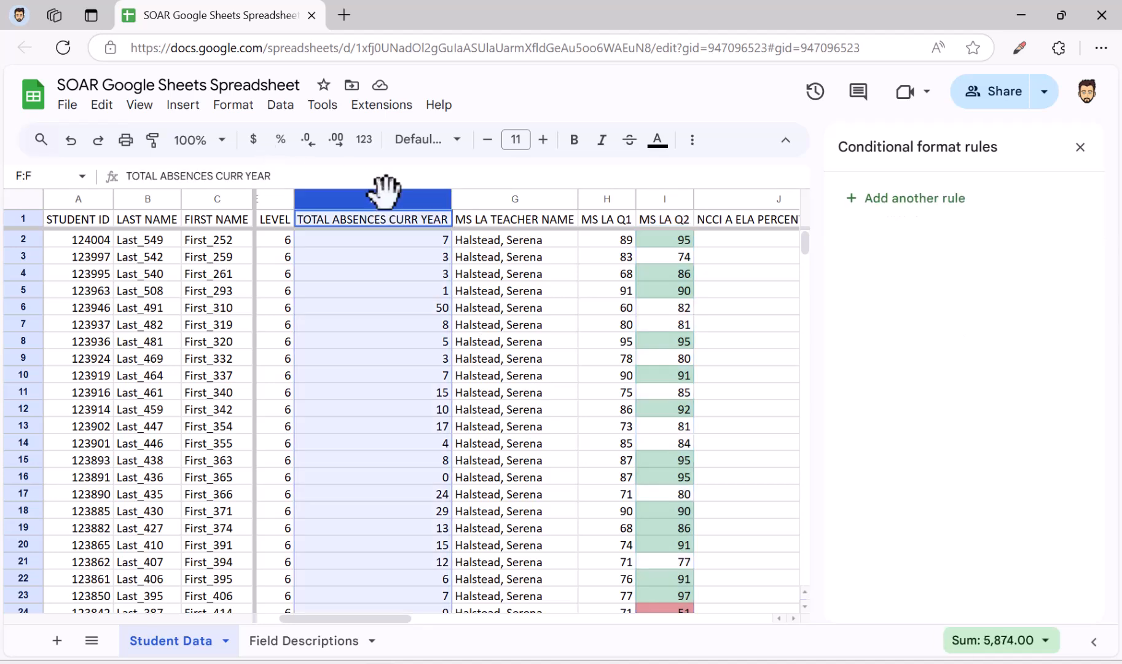
pyautogui.click(925, 198)
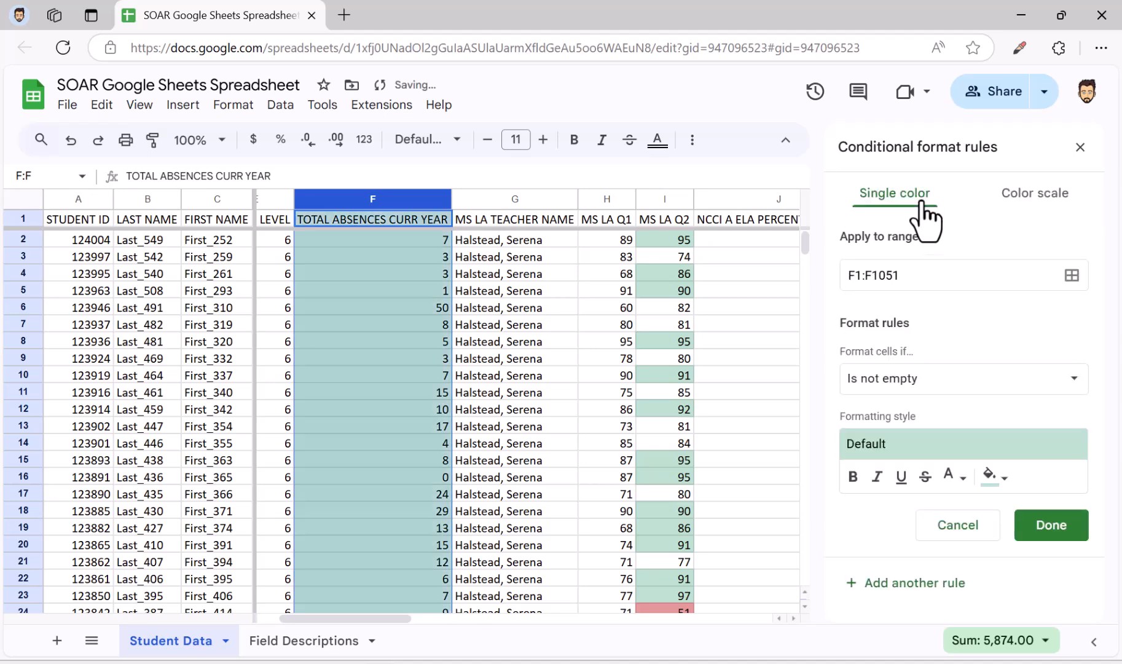
pyautogui.click(1051, 206)
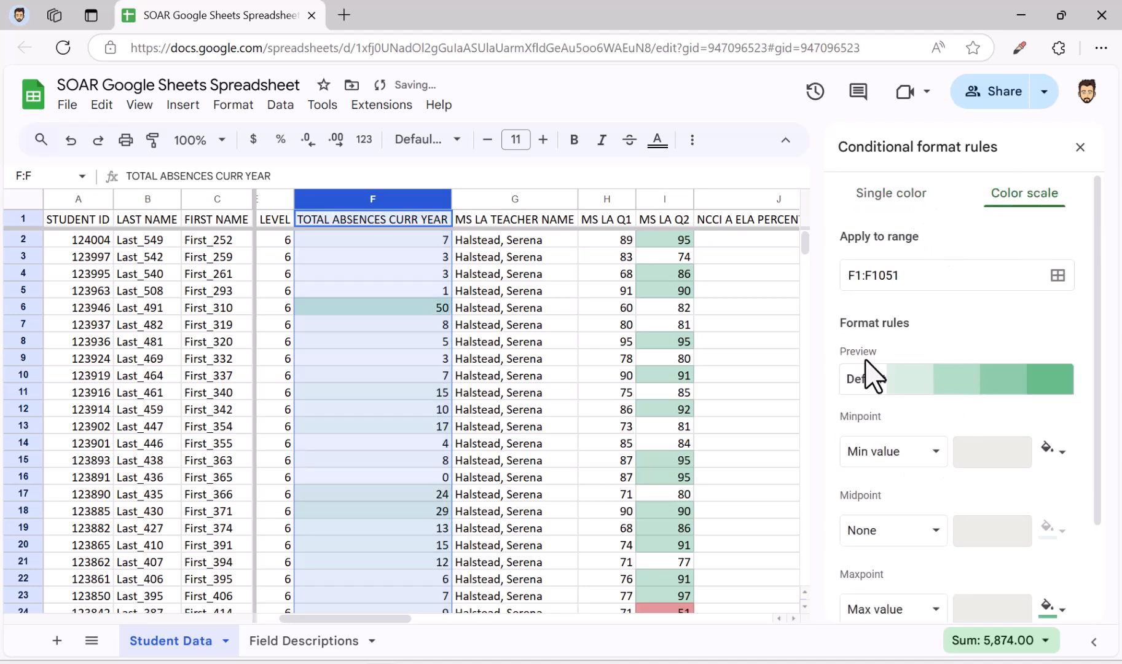
pyautogui.click(873, 378)
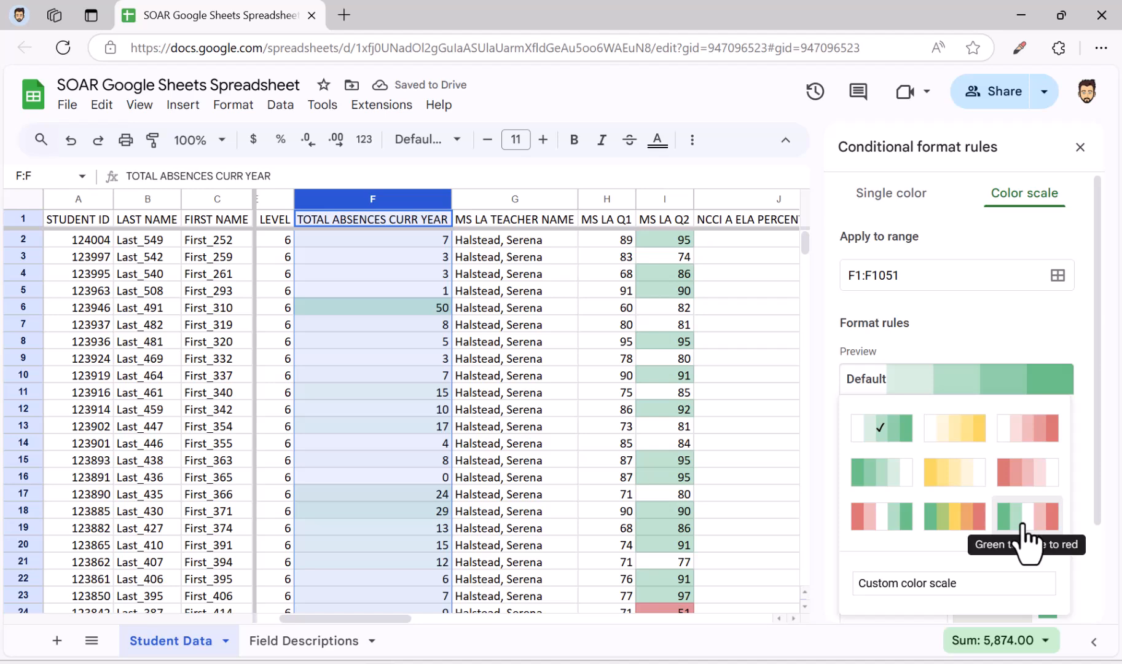
pyautogui.click(1020, 517)
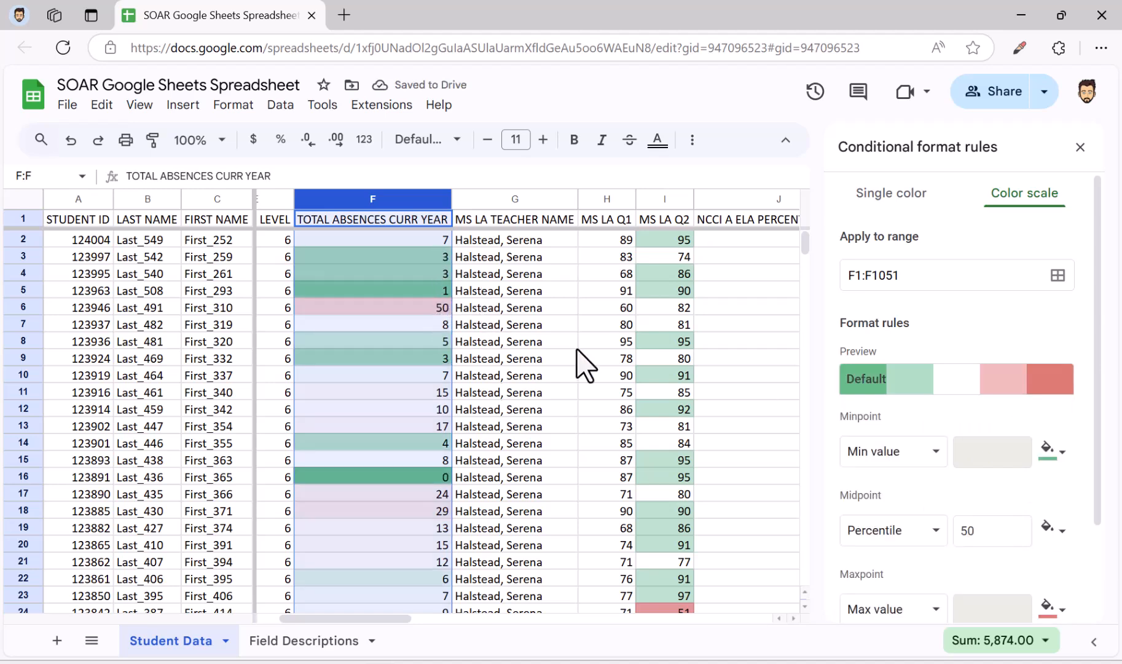
# Change the absences color scale's midpoint type to Number, replace the midpoint value, save the rule and close the rule editor
pyautogui.scroll(-2, 925, 446)
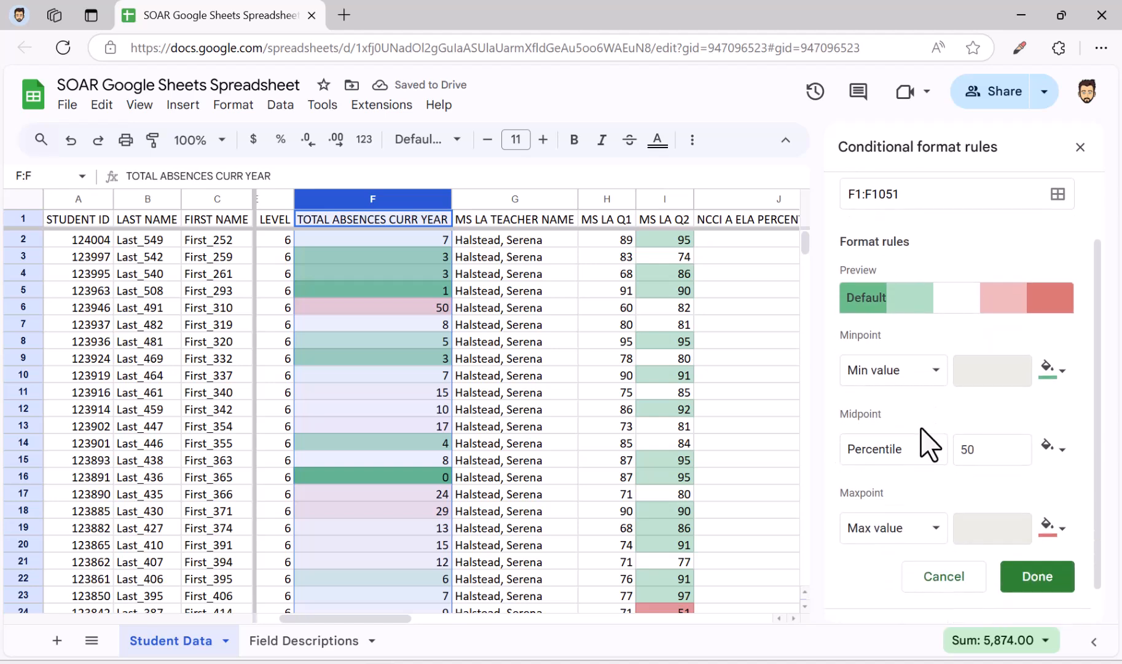
pyautogui.click(912, 457)
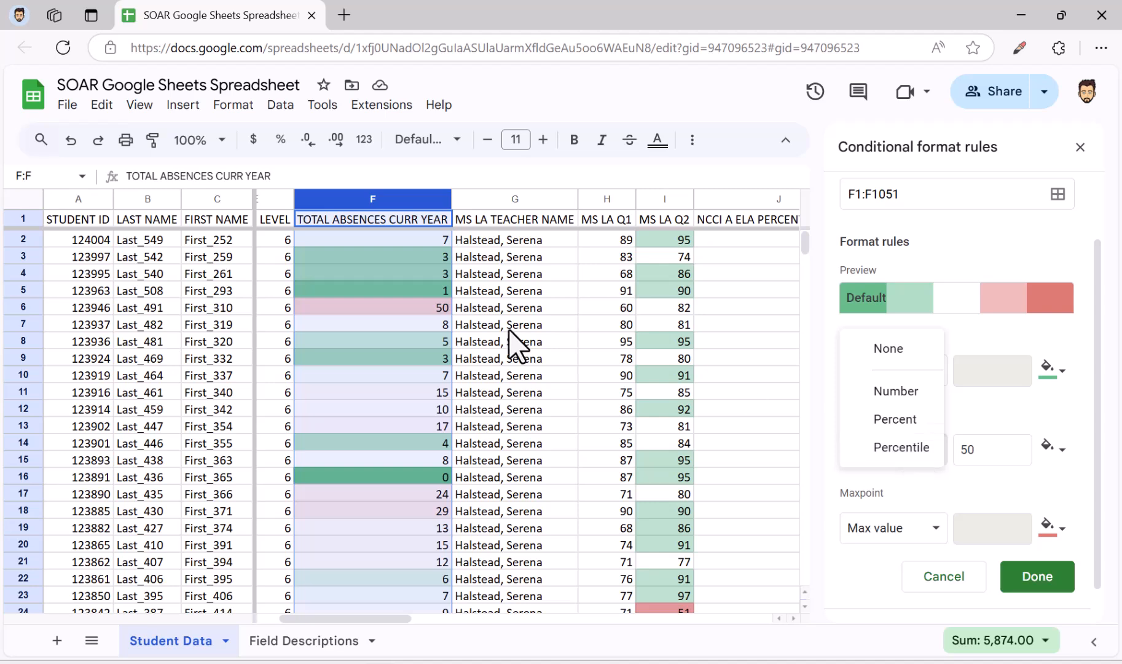
pyautogui.click(898, 392)
pyautogui.doubleClick(997, 454)
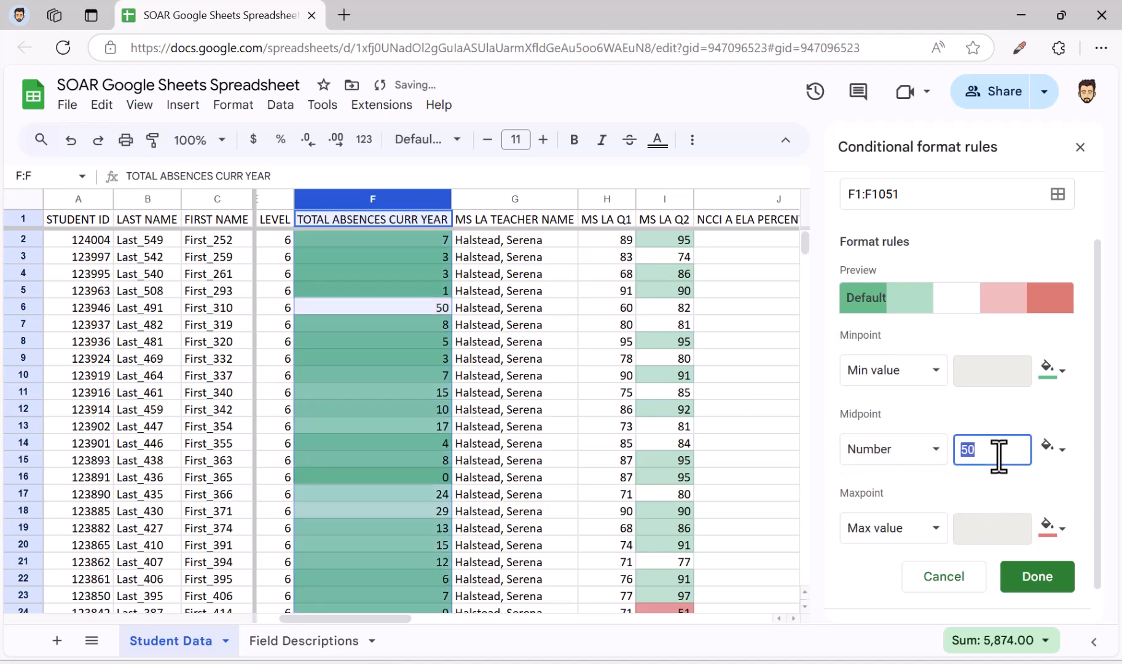
pyautogui.click(1031, 580)
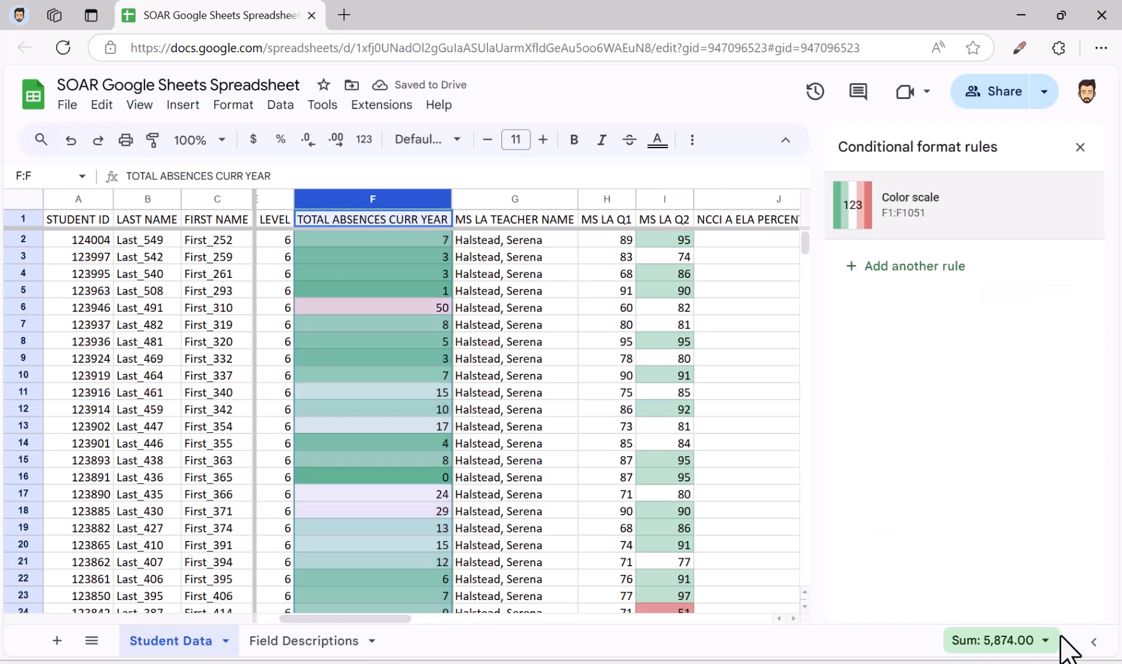
pyautogui.click(503, 414)
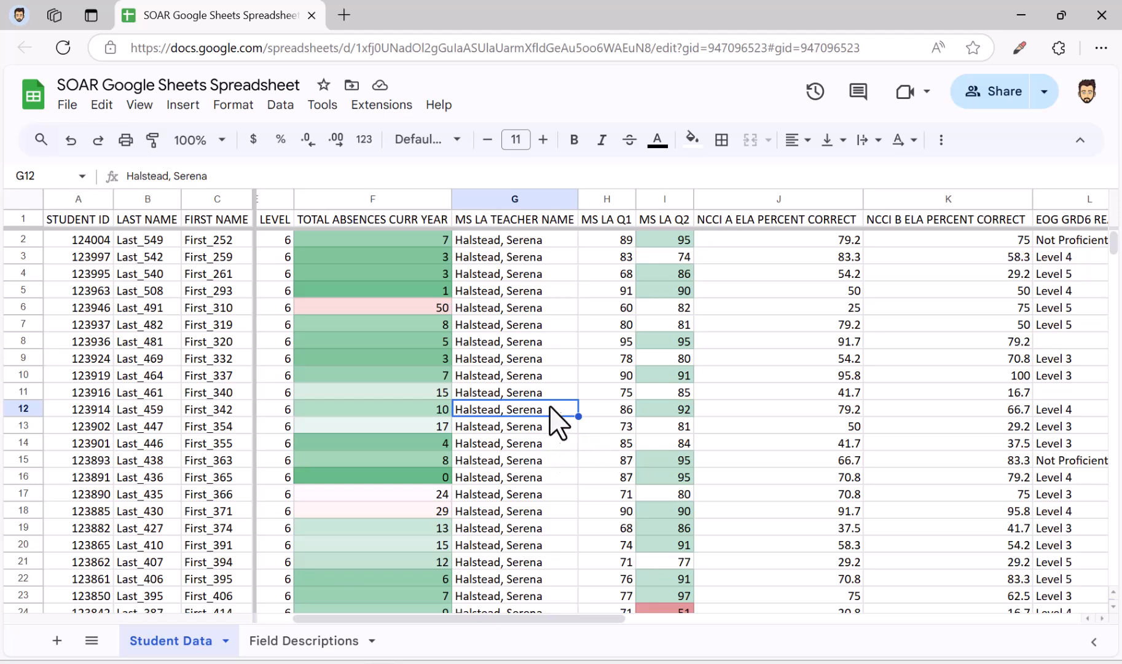
pyautogui.scroll(-5, 561, 428)
pyautogui.scroll(5, 560, 419)
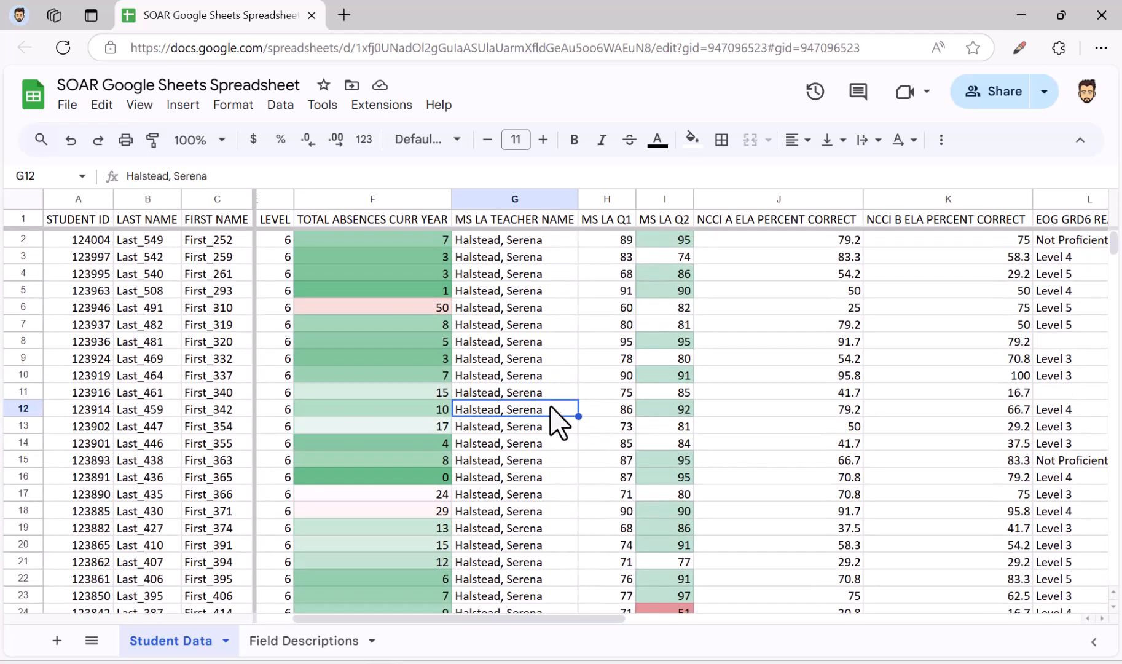